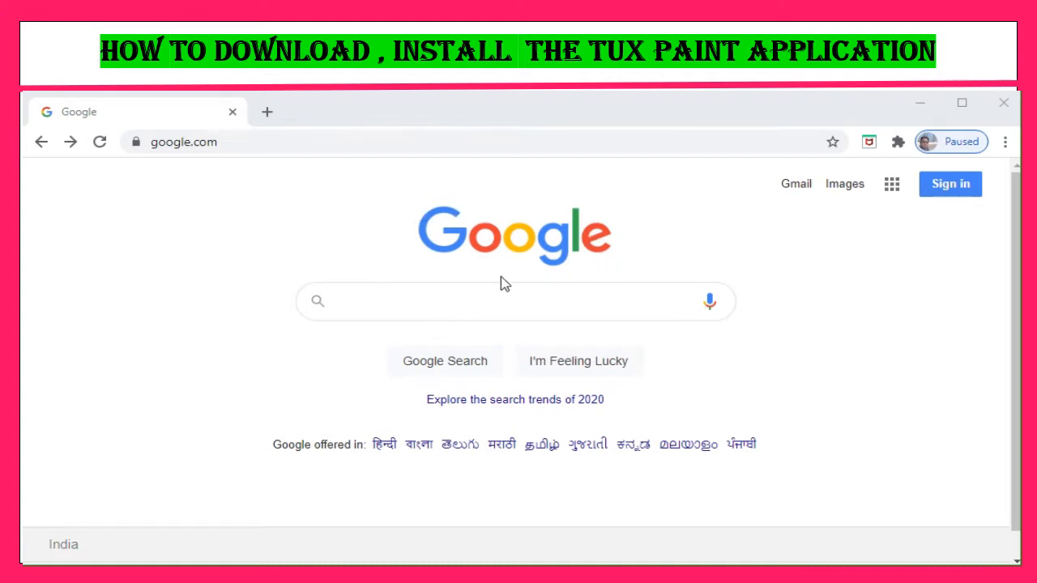
# Search Google for "tux paint"
pyautogui.click(353, 301)
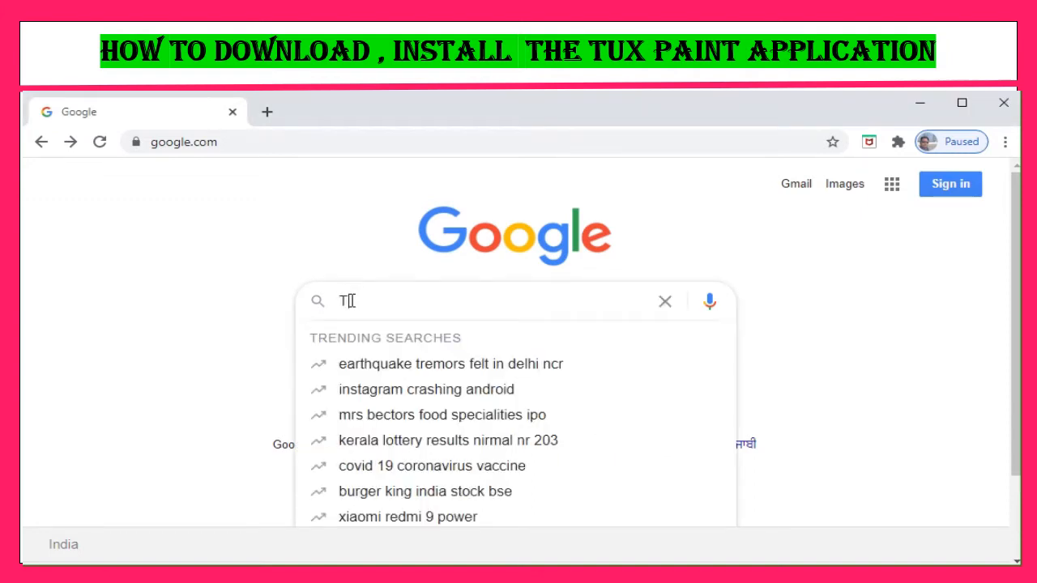
pyautogui.write('TUX')
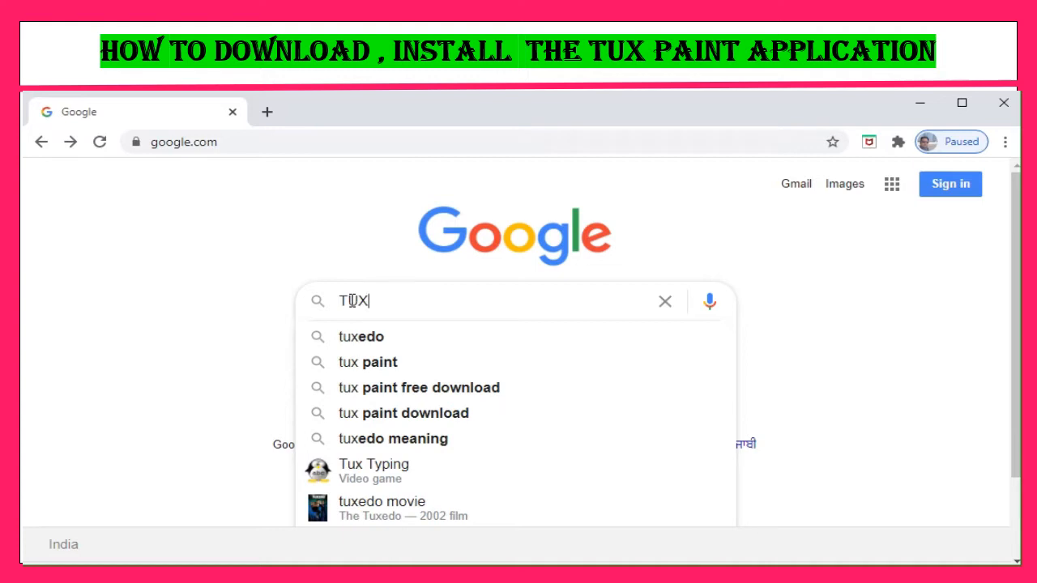
pyautogui.click(364, 346)
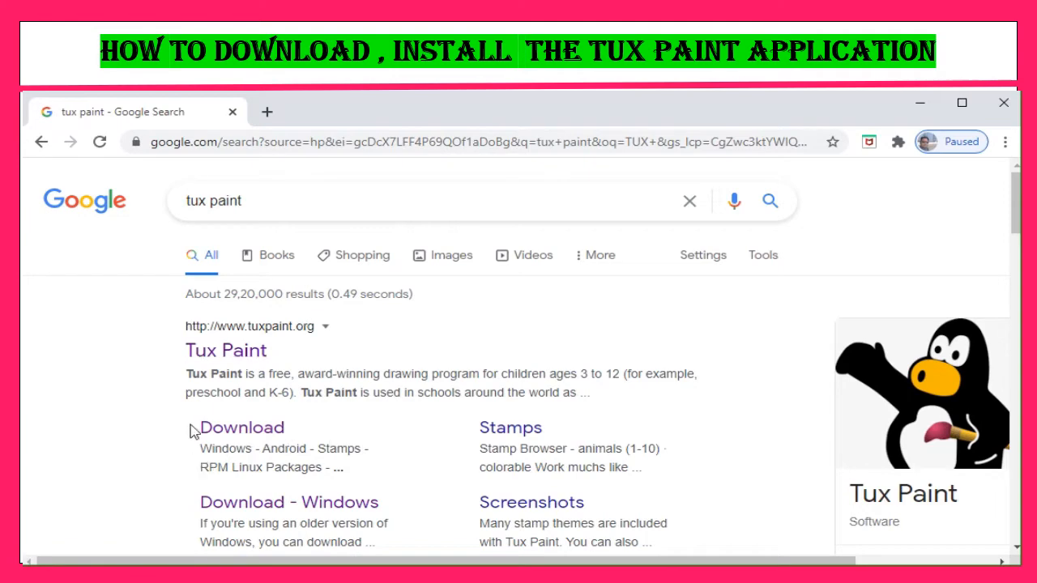
# Open the Tux Paint website's Download page and go to the Windows 10, 8, 7, Vista version
pyautogui.click(242, 428)
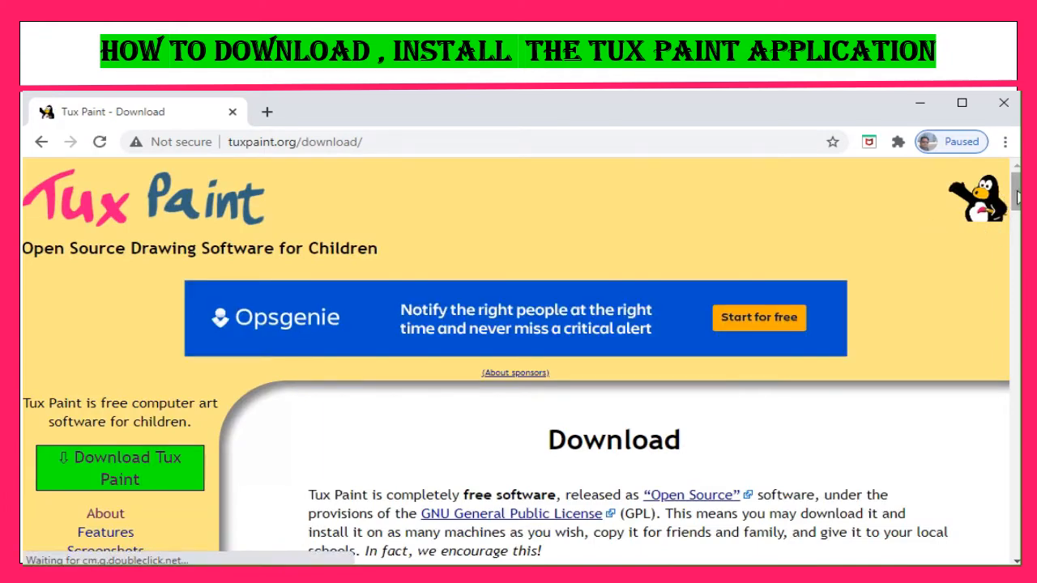
pyautogui.scroll(-6, 990, 237)
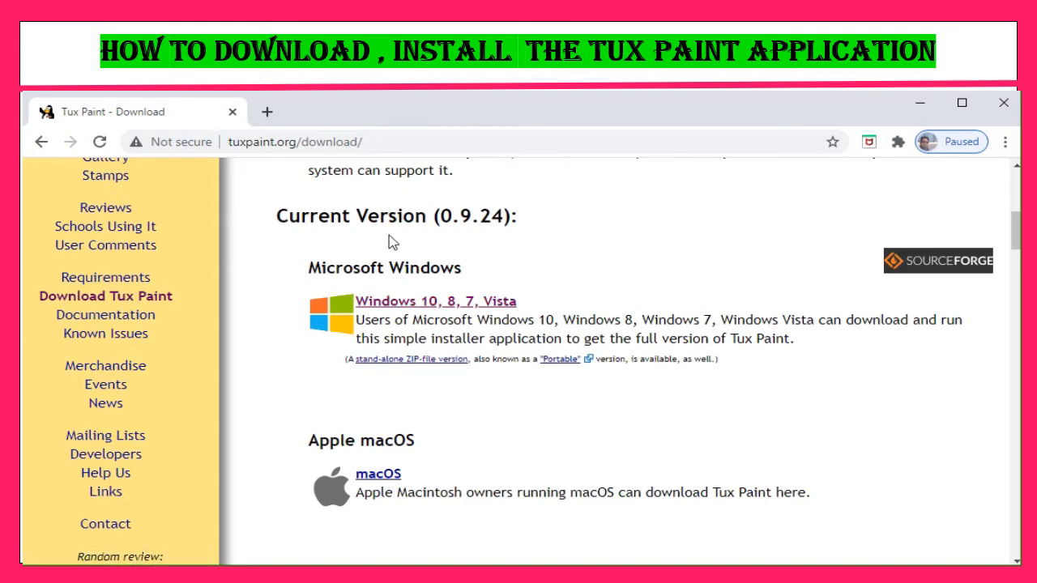
pyautogui.click(410, 307)
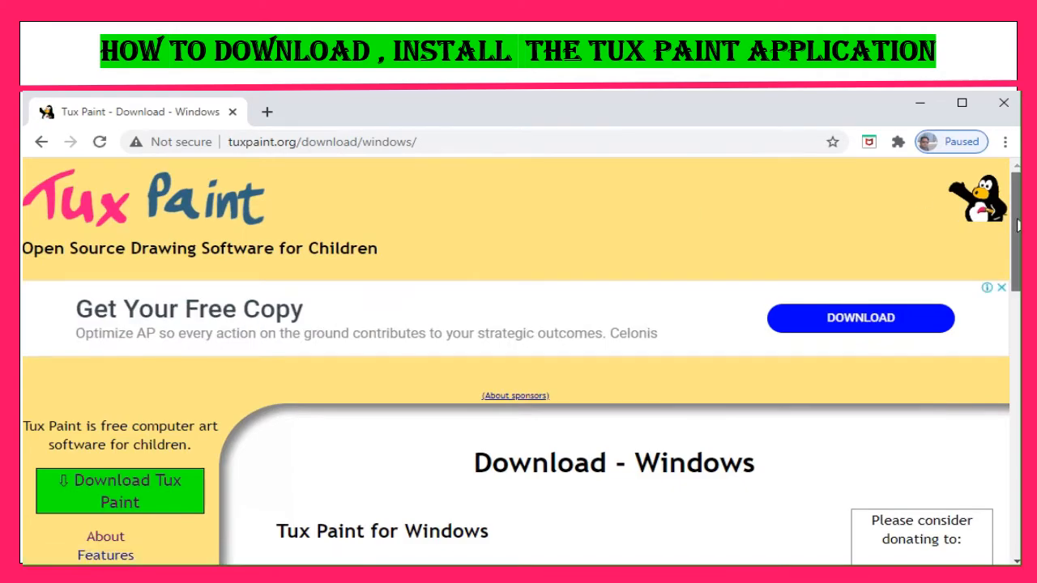
# Download the 64-bit (x86_64) Tux Paint 0.9.24-2 installer and save it to the Desktop
pyautogui.scroll(-2, 410, 313)
pyautogui.scroll(-8, 522, 361)
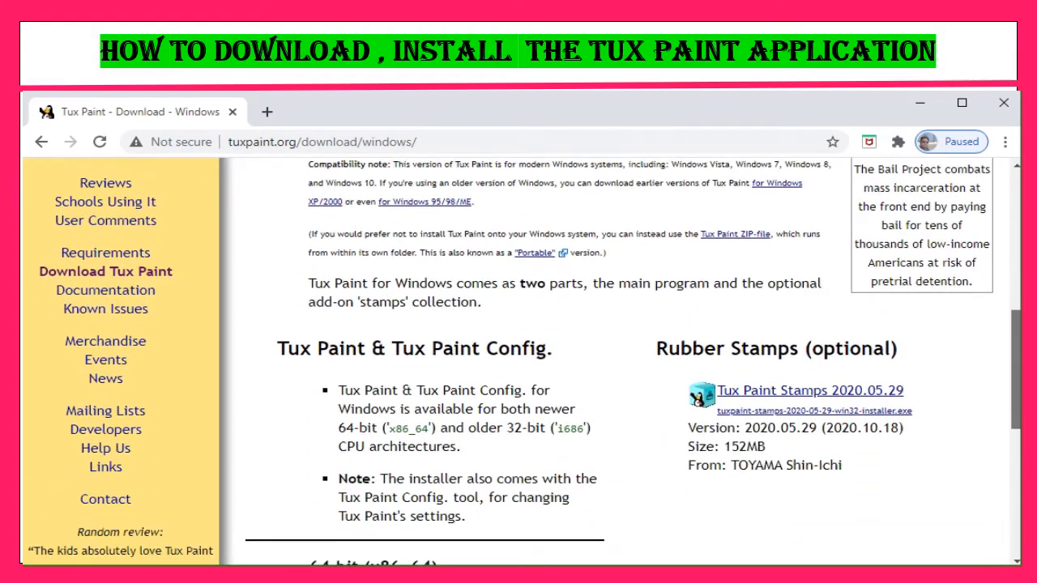
pyautogui.scroll(-2, 519, 361)
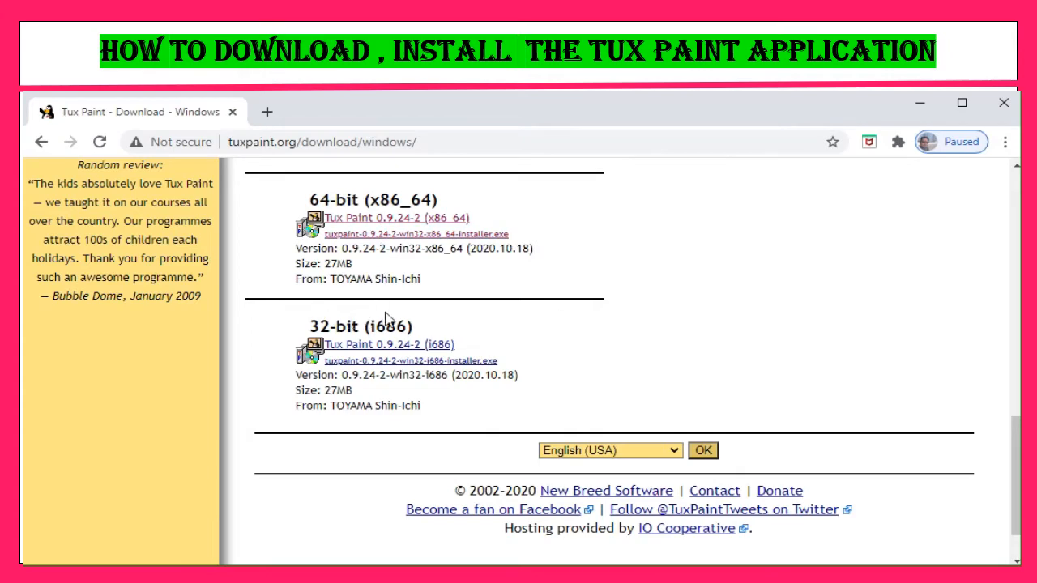
pyautogui.click(397, 358)
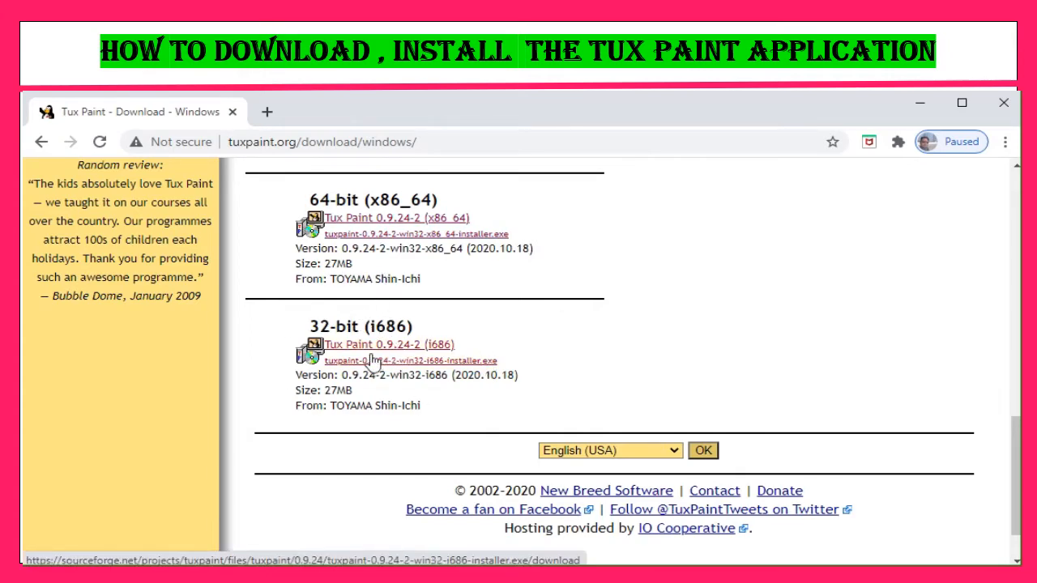
pyautogui.click(385, 235)
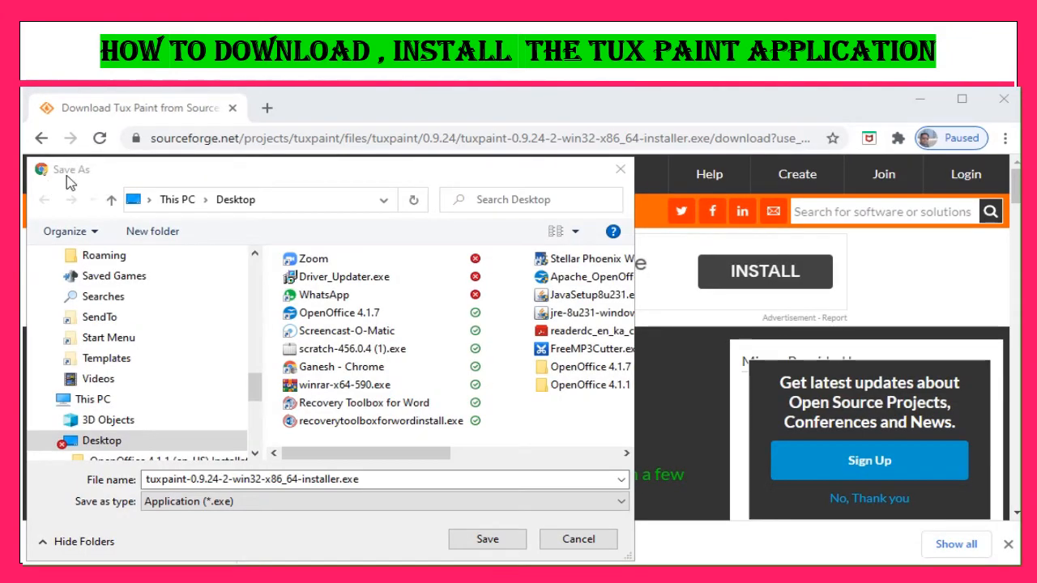
pyautogui.click(146, 171)
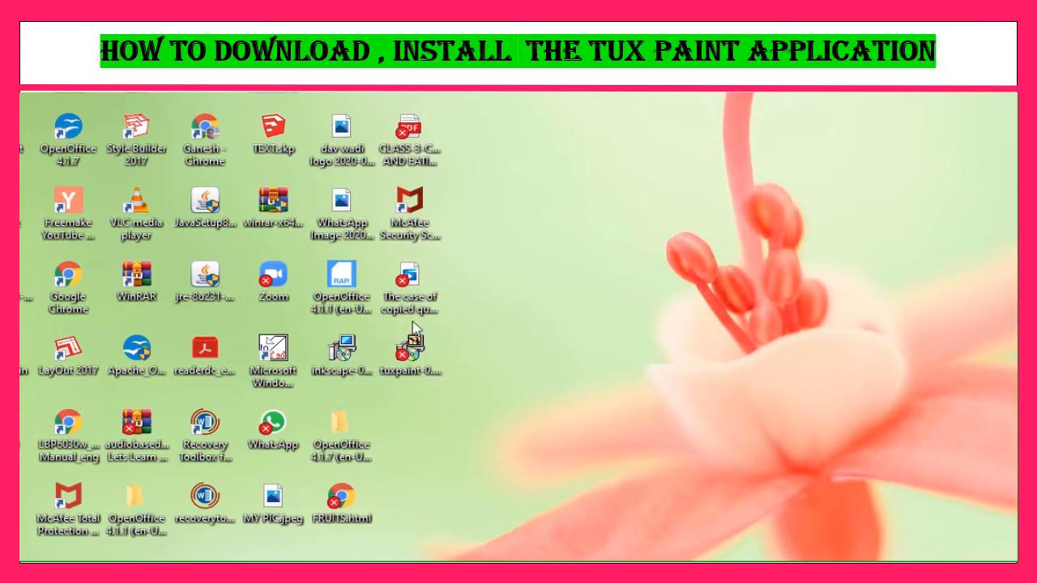
# Run the downloaded Tux Paint installer from the desktop with English as the setup language
pyautogui.click(430, 366)
pyautogui.click(430, 366)
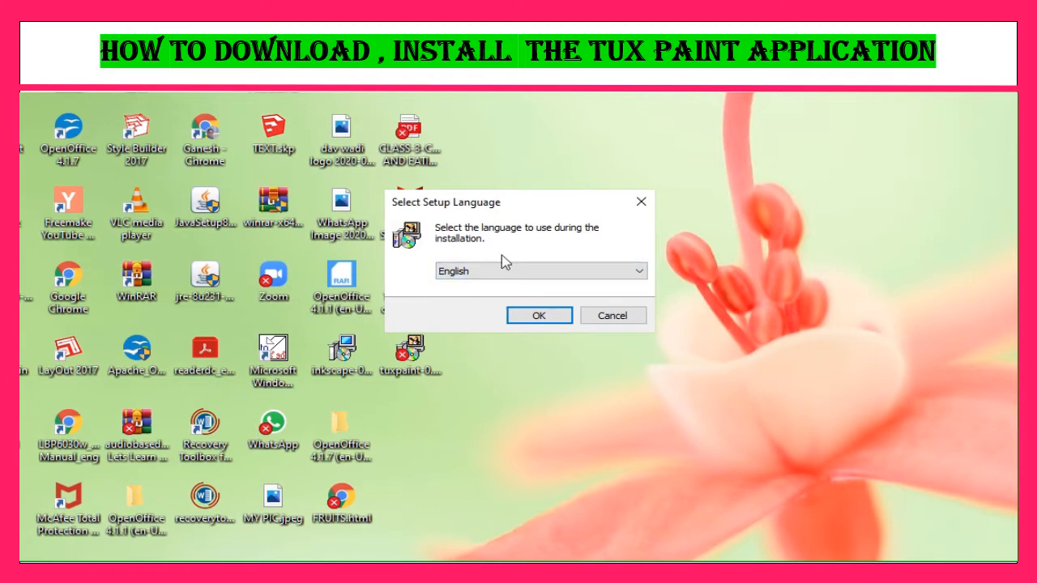
pyautogui.click(555, 321)
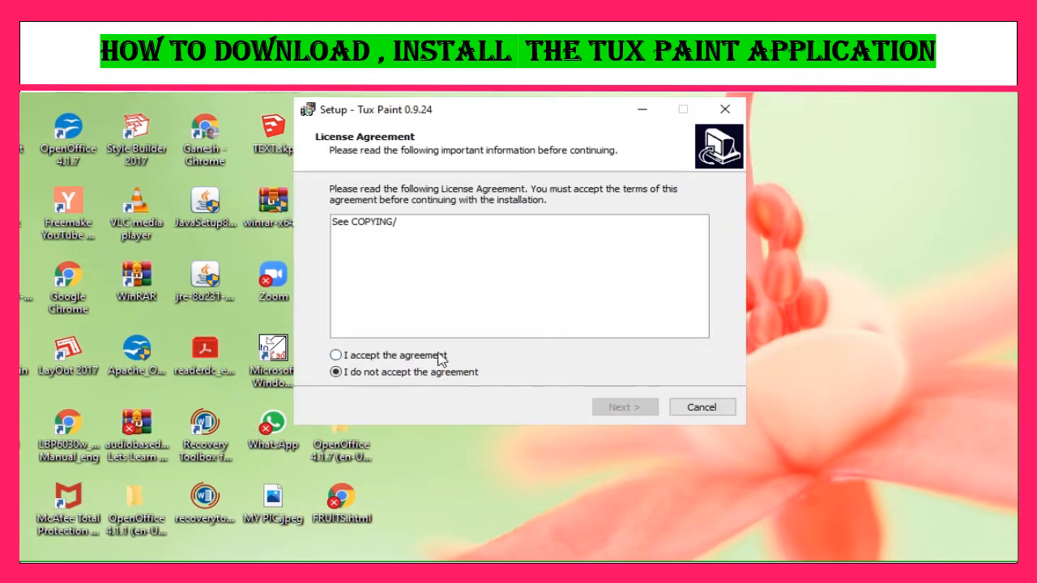
# Accept the license agreement and choose the All Users installation type
pyautogui.click(337, 356)
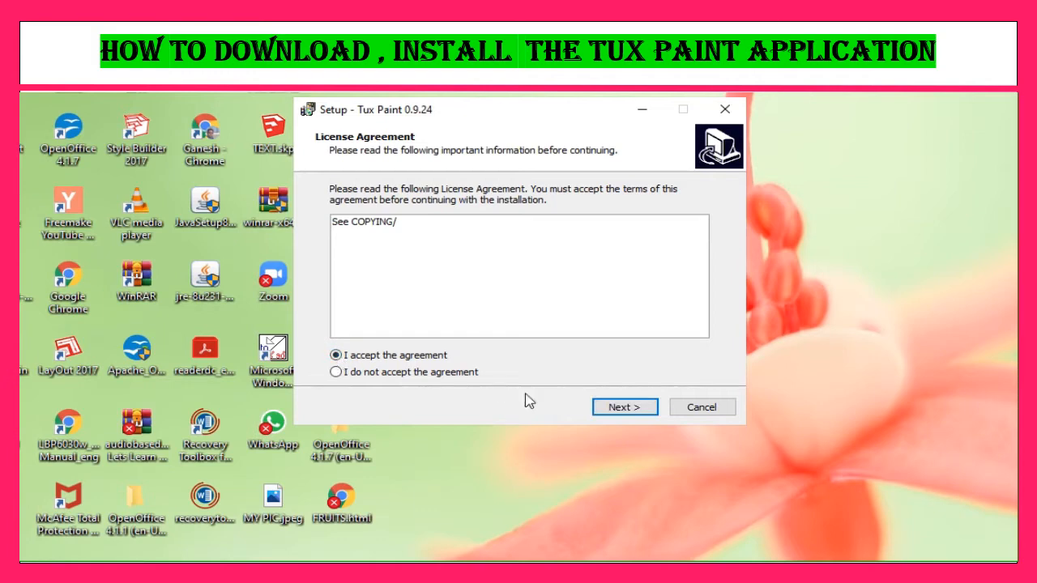
pyautogui.click(635, 414)
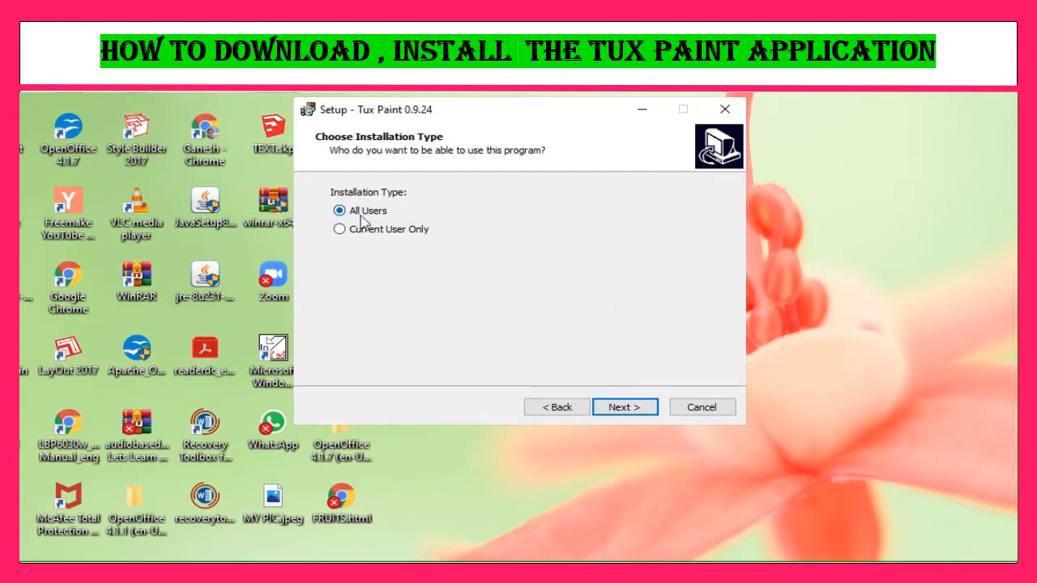
pyautogui.click(624, 408)
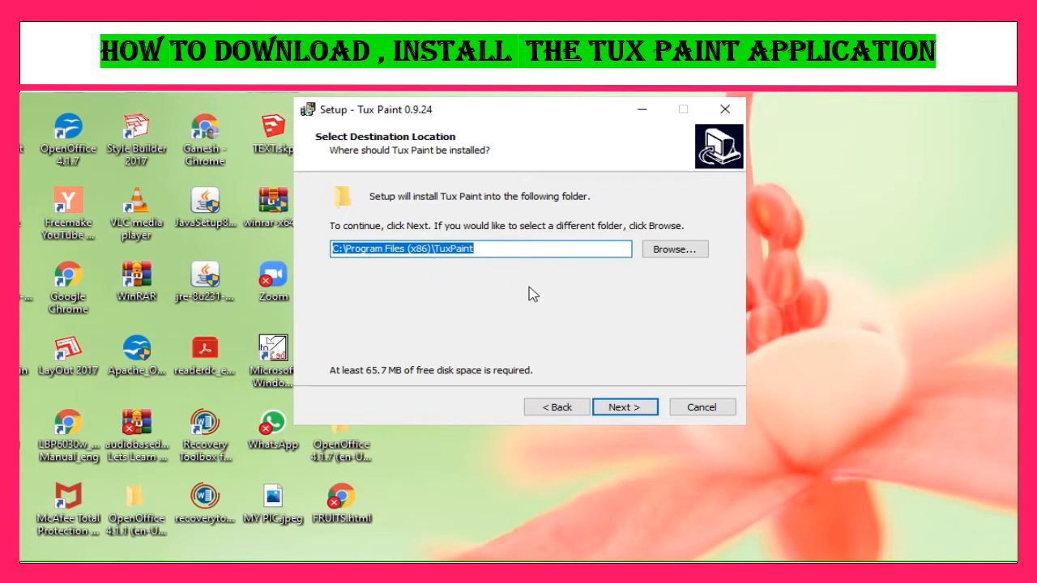
# Use the existing folder C:\Program Files (x86)\TuxPaint as the destination and Tux Paint as the Start Menu folder
pyautogui.click(645, 409)
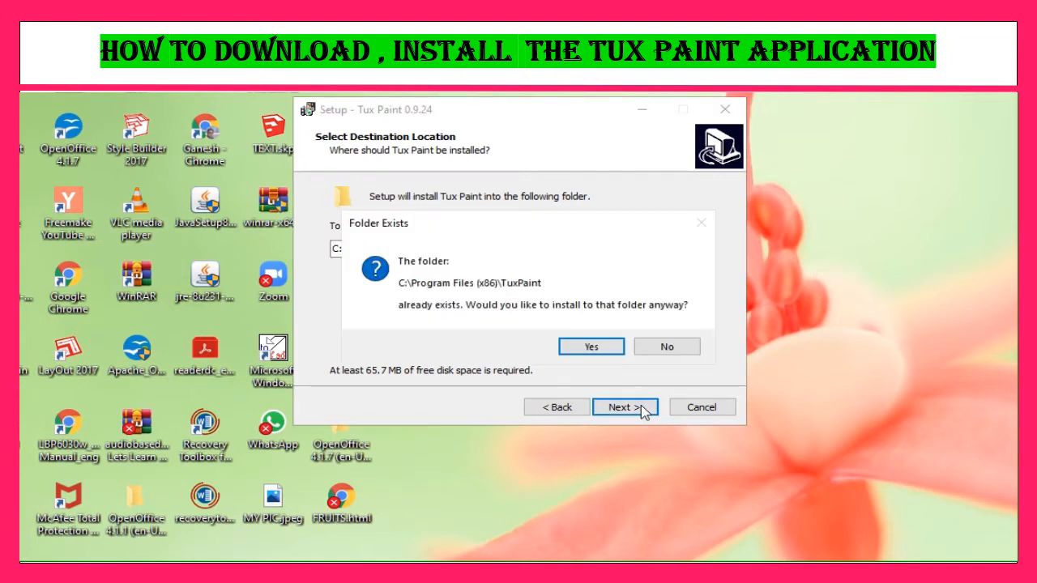
pyautogui.click(593, 348)
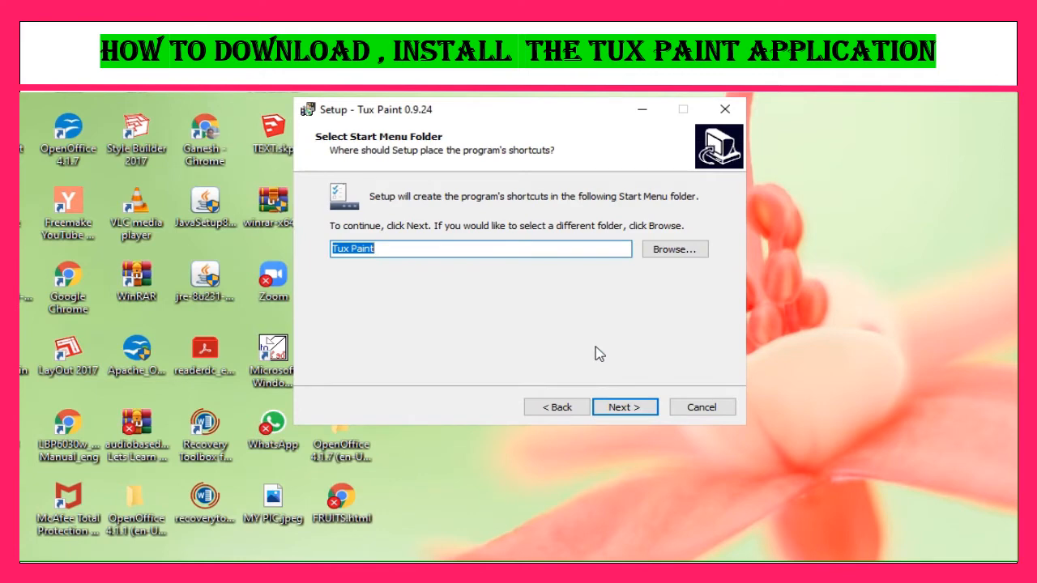
pyautogui.click(630, 413)
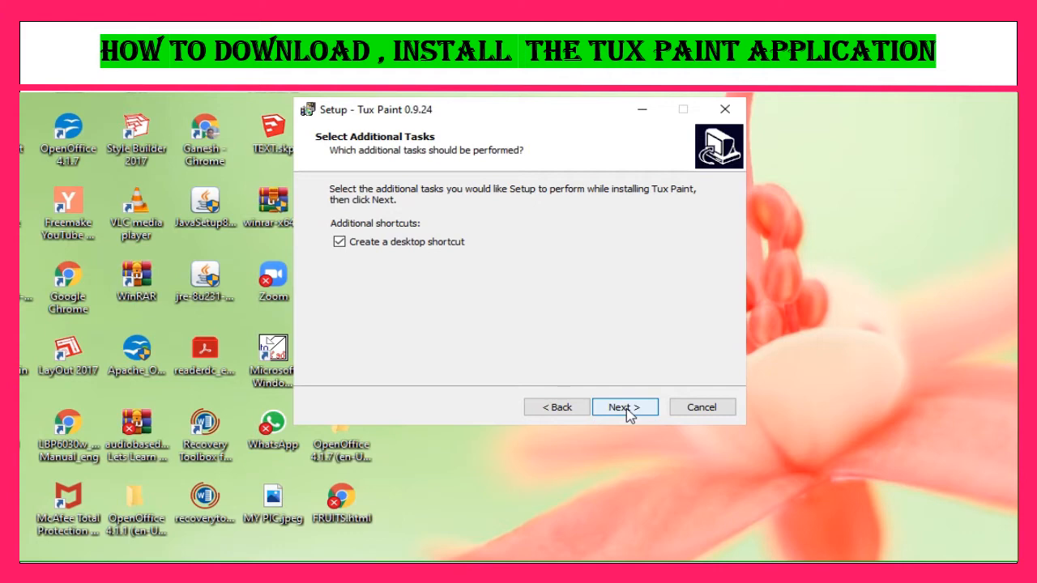
# Install Tux Paint with a desktop shortcut and finish the setup wizard
pyautogui.click(630, 414)
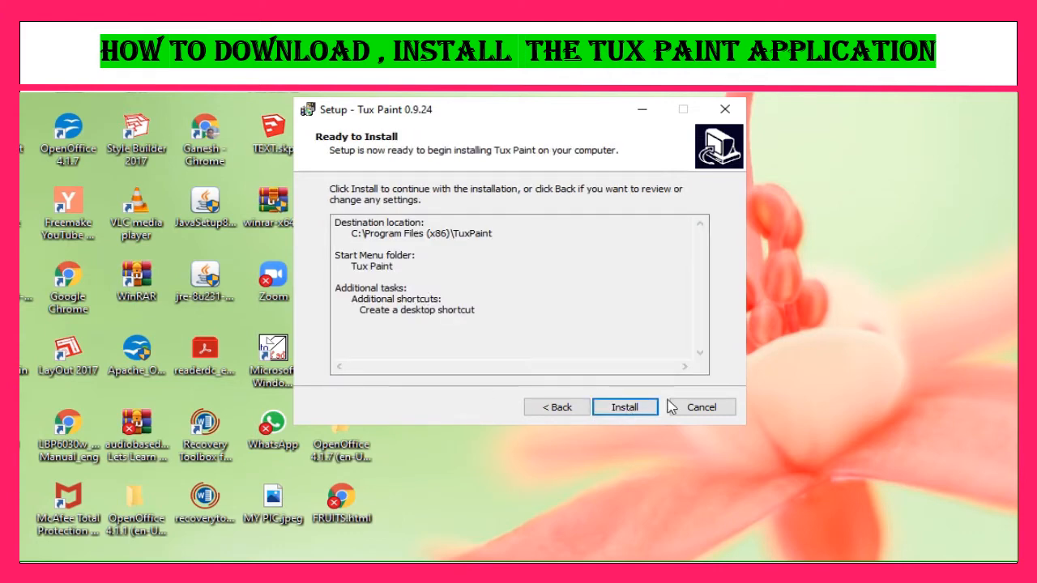
pyautogui.click(625, 408)
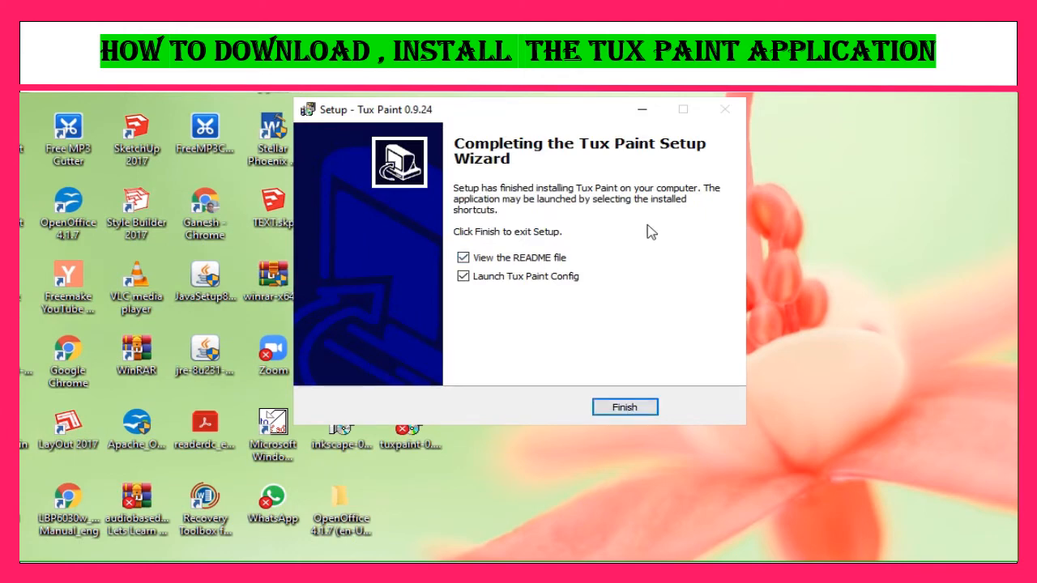
pyautogui.click(631, 409)
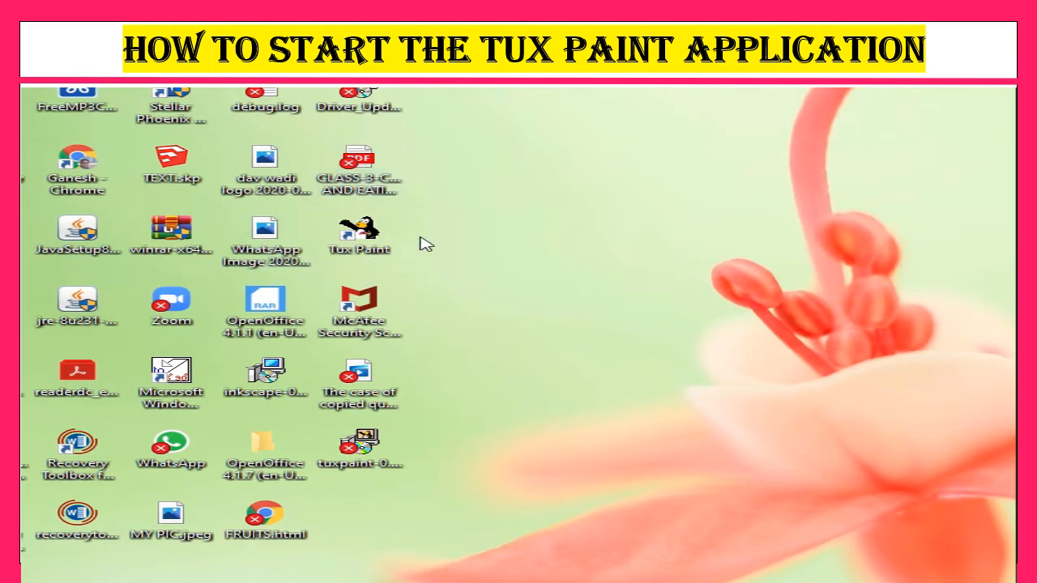
# Start Tux Paint from its desktop shortcut
pyautogui.click(354, 247)
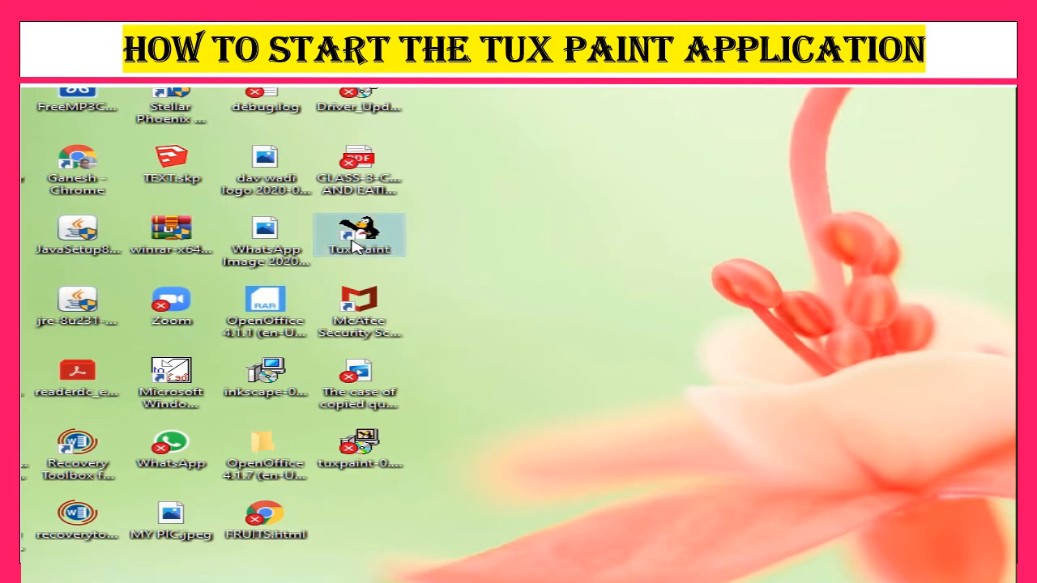
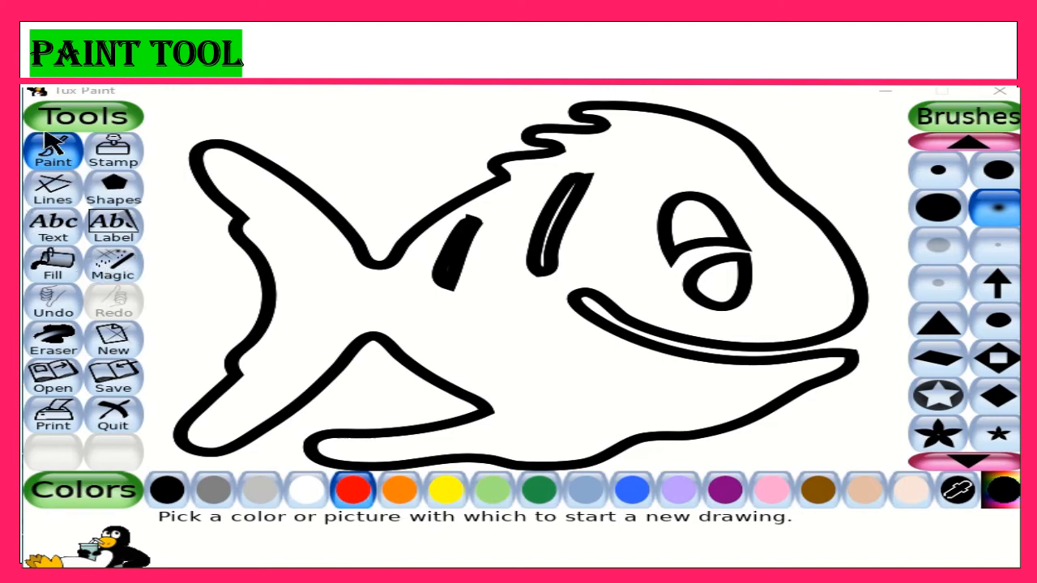
# Paint the fish's tail blue using the Paint tool and the largest solid round brush
pyautogui.click(65, 161)
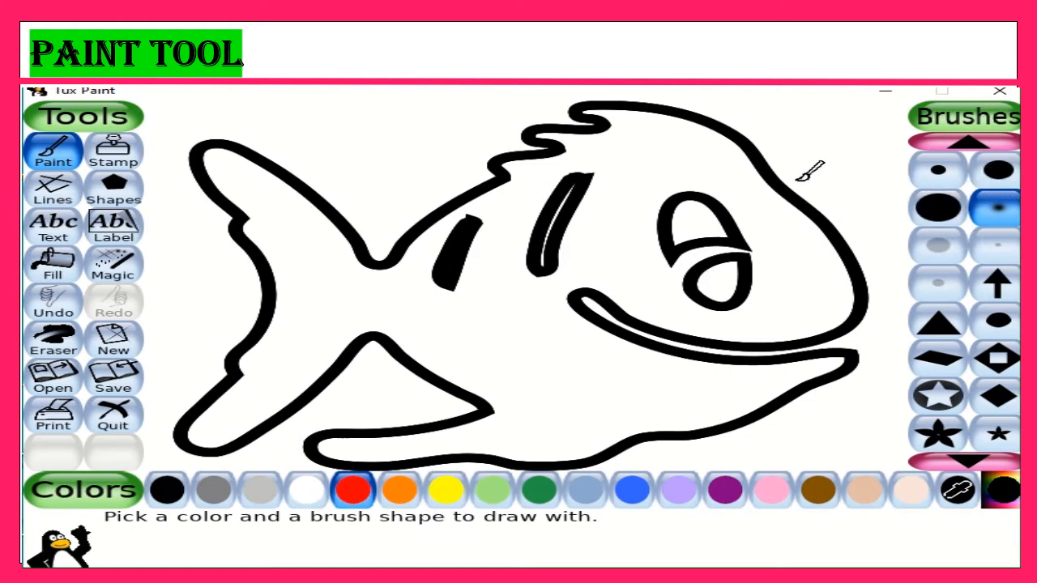
pyautogui.click(1000, 175)
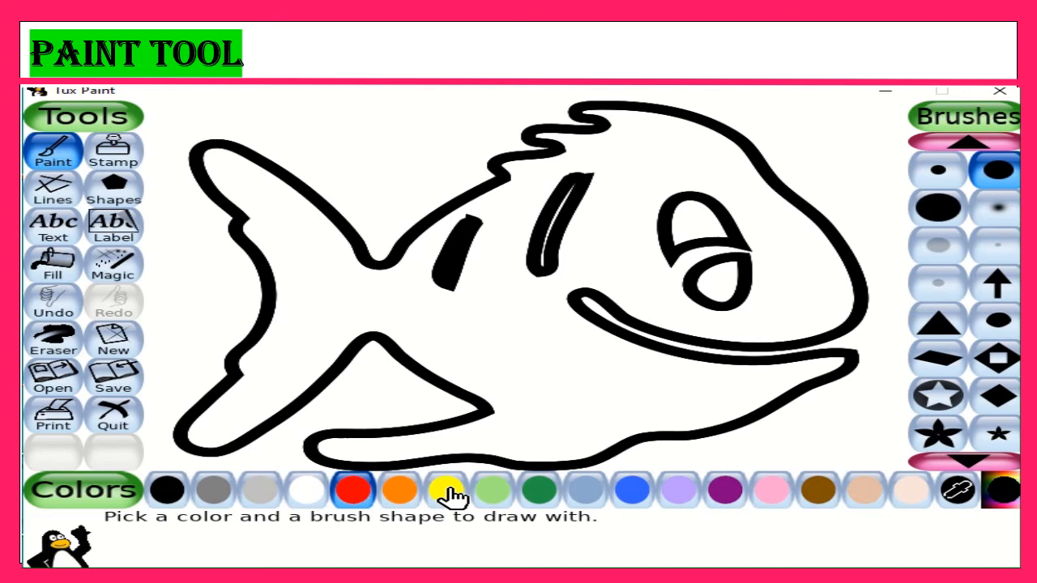
pyautogui.click(634, 490)
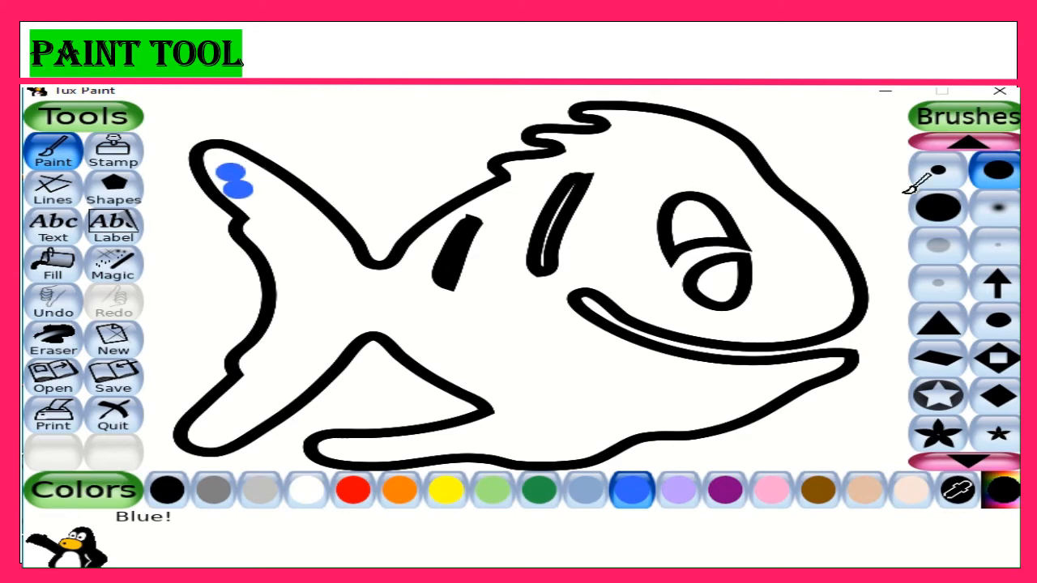
pyautogui.click(928, 212)
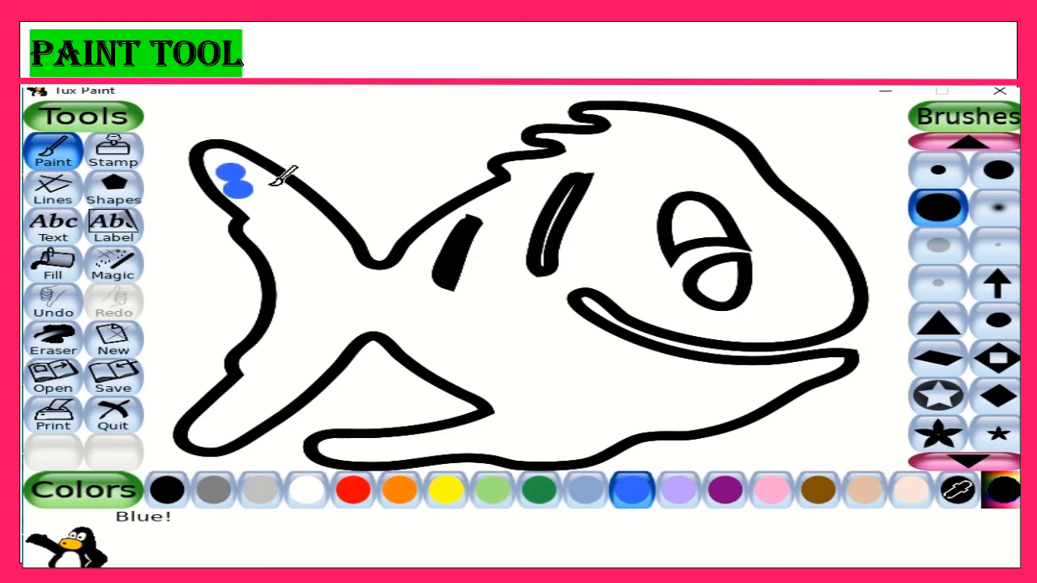
pyautogui.moveTo(276, 183)
pyautogui.mouseDown()
pyautogui.moveTo(337, 265)
pyautogui.moveTo(337, 292)
pyautogui.moveTo(278, 400)
pyautogui.moveTo(253, 434)
pyautogui.moveTo(285, 390)
pyautogui.moveTo(226, 427)
pyautogui.moveTo(260, 387)
pyautogui.moveTo(231, 410)
pyautogui.moveTo(211, 464)
pyautogui.moveTo(269, 348)
pyautogui.moveTo(244, 368)
pyautogui.moveTo(282, 323)
pyautogui.moveTo(275, 248)
pyautogui.moveTo(231, 159)
pyautogui.moveTo(293, 213)
pyautogui.moveTo(333, 287)
pyautogui.moveTo(338, 322)
pyautogui.moveTo(300, 368)
pyautogui.moveTo(333, 348)
pyautogui.moveTo(297, 377)
pyautogui.moveTo(327, 342)
pyautogui.moveTo(341, 276)
pyautogui.moveTo(326, 235)
pyautogui.moveTo(297, 208)
pyautogui.moveTo(302, 295)
pyautogui.mouseUp()
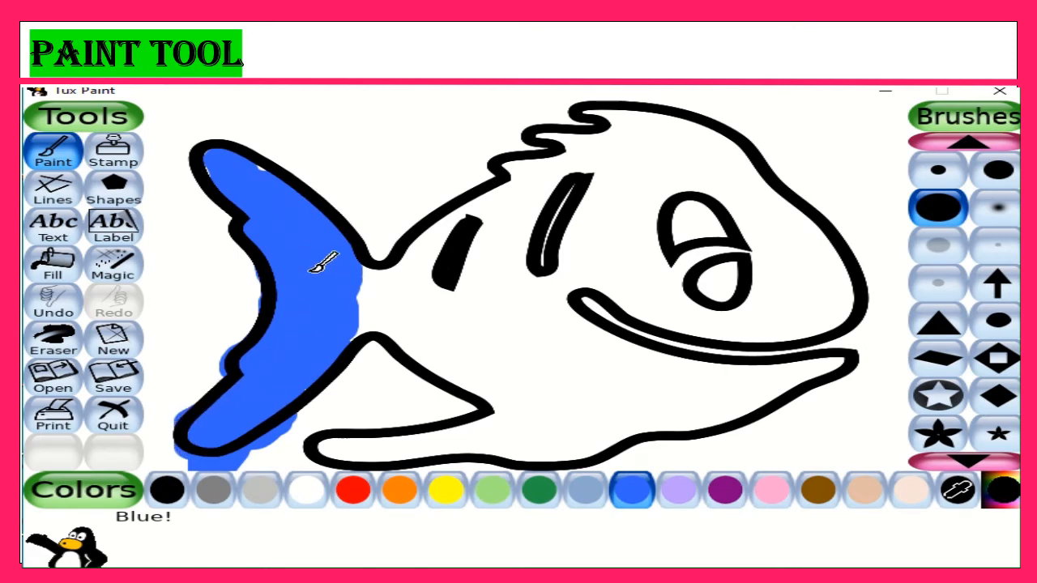
pyautogui.moveTo(256, 176); pyautogui.dragTo(226, 173)
# Paint the fish's body and head yellow with the large round brush
pyautogui.click(444, 491)
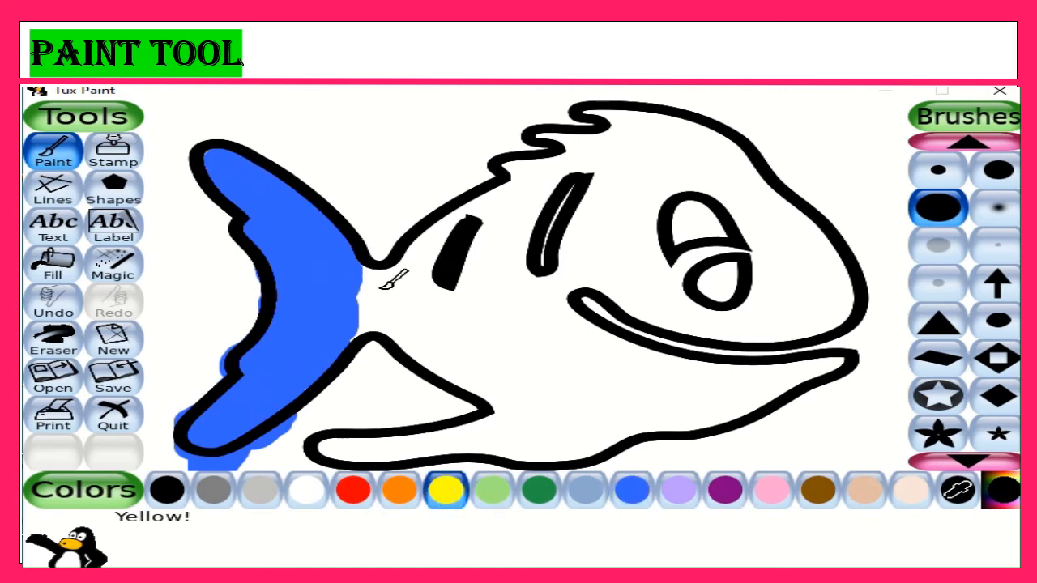
pyautogui.moveTo(382, 284)
pyautogui.mouseDown()
pyautogui.moveTo(424, 303)
pyautogui.moveTo(398, 301)
pyautogui.moveTo(369, 324)
pyautogui.moveTo(376, 277)
pyautogui.moveTo(378, 304)
pyautogui.moveTo(482, 348)
pyautogui.moveTo(413, 328)
pyautogui.moveTo(491, 374)
pyautogui.moveTo(426, 358)
pyautogui.moveTo(469, 372)
pyautogui.moveTo(531, 385)
pyautogui.moveTo(692, 372)
pyautogui.moveTo(503, 400)
pyautogui.moveTo(527, 369)
pyautogui.moveTo(529, 328)
pyautogui.moveTo(499, 287)
pyautogui.moveTo(480, 311)
pyautogui.moveTo(510, 213)
pyautogui.moveTo(413, 296)
pyautogui.mouseUp()
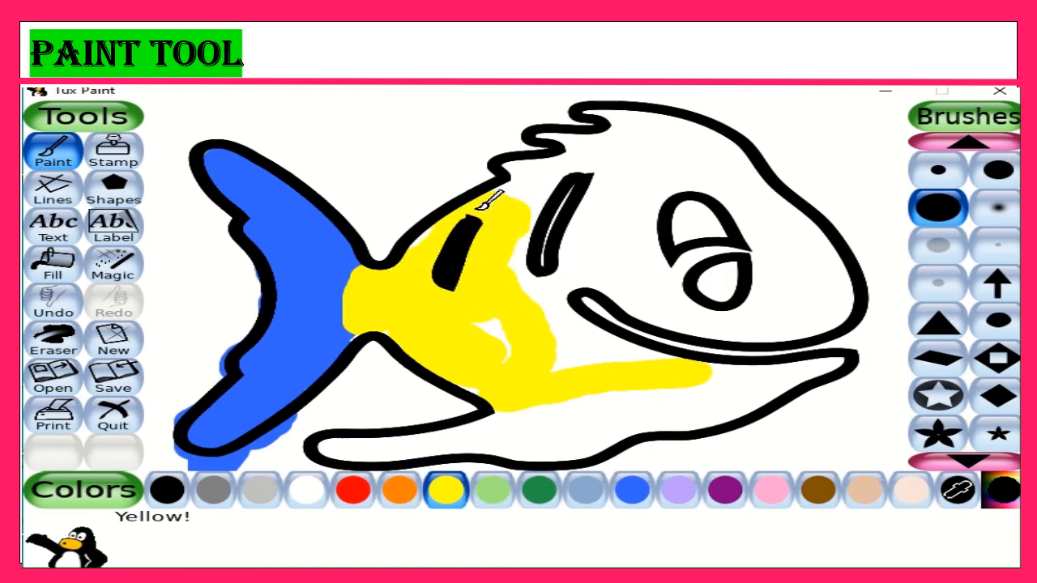
pyautogui.moveTo(485, 203)
pyautogui.mouseDown()
pyautogui.moveTo(541, 175)
pyautogui.moveTo(673, 154)
pyautogui.moveTo(735, 158)
pyautogui.moveTo(816, 246)
pyautogui.moveTo(834, 286)
pyautogui.moveTo(786, 326)
pyautogui.moveTo(709, 329)
pyautogui.moveTo(634, 307)
pyautogui.moveTo(603, 285)
pyautogui.moveTo(605, 259)
pyautogui.moveTo(671, 195)
pyautogui.moveTo(646, 195)
pyautogui.moveTo(698, 180)
pyautogui.moveTo(729, 188)
pyautogui.moveTo(775, 251)
pyautogui.moveTo(778, 292)
pyautogui.moveTo(765, 305)
pyautogui.moveTo(686, 312)
pyautogui.moveTo(646, 246)
pyautogui.moveTo(629, 280)
pyautogui.moveTo(606, 237)
pyautogui.moveTo(640, 182)
pyautogui.moveTo(597, 204)
pyautogui.moveTo(546, 256)
pyautogui.moveTo(551, 199)
pyautogui.moveTo(580, 191)
pyautogui.moveTo(526, 249)
pyautogui.moveTo(522, 282)
pyautogui.moveTo(578, 263)
pyautogui.moveTo(505, 325)
pyautogui.moveTo(544, 316)
pyautogui.moveTo(640, 344)
pyautogui.moveTo(581, 351)
pyautogui.moveTo(678, 348)
pyautogui.moveTo(528, 350)
pyautogui.mouseUp()
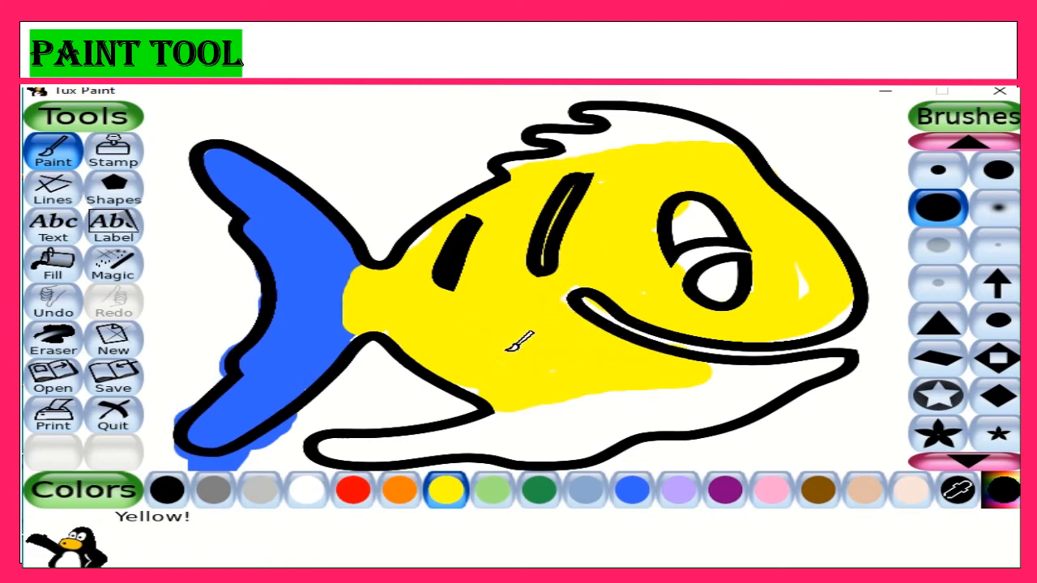
# Paint both parts of the fish's eye solid black with the large round brush
pyautogui.click(1001, 490)
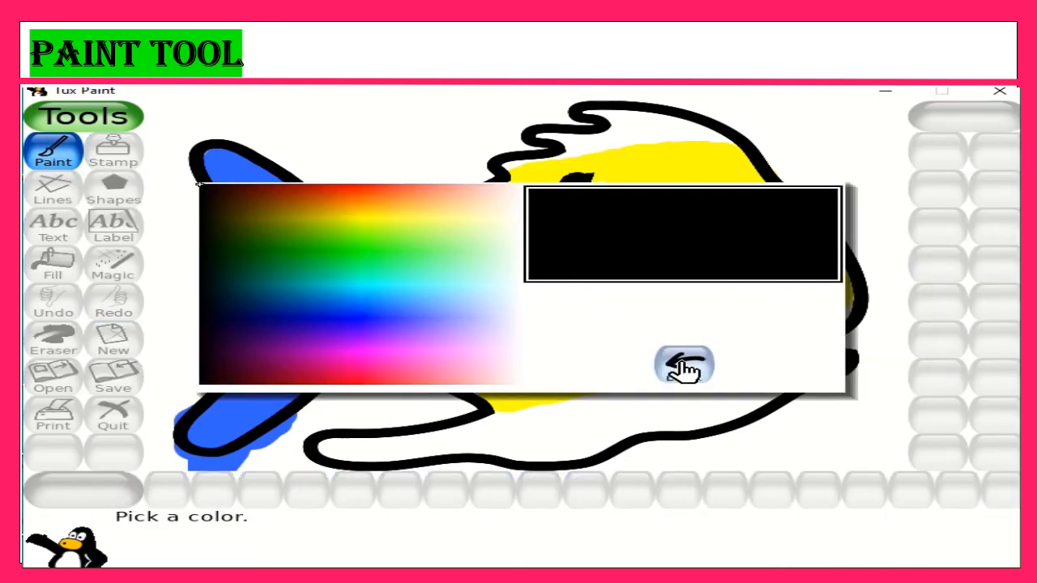
pyautogui.click(685, 369)
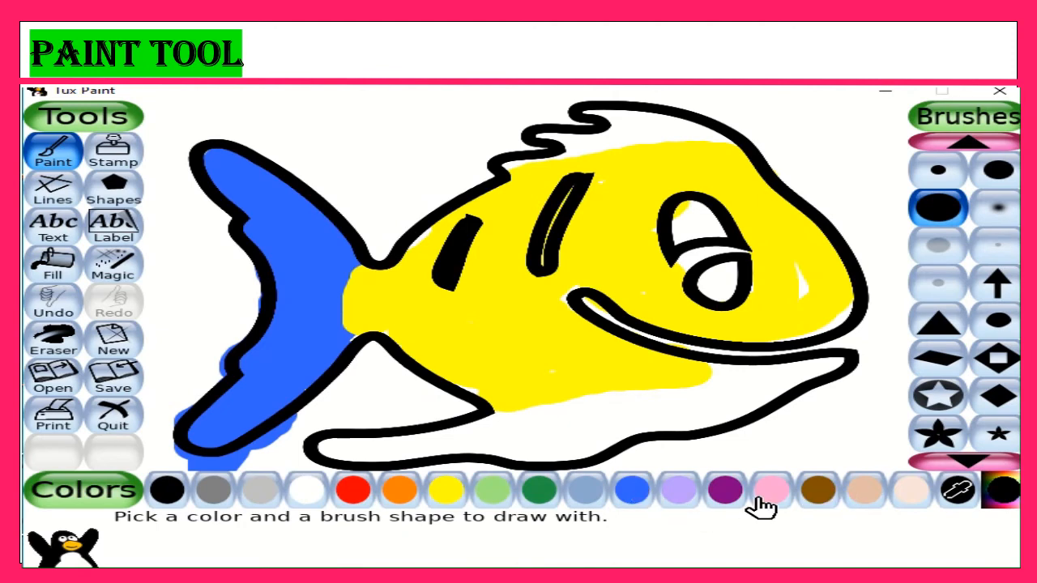
pyautogui.click(181, 492)
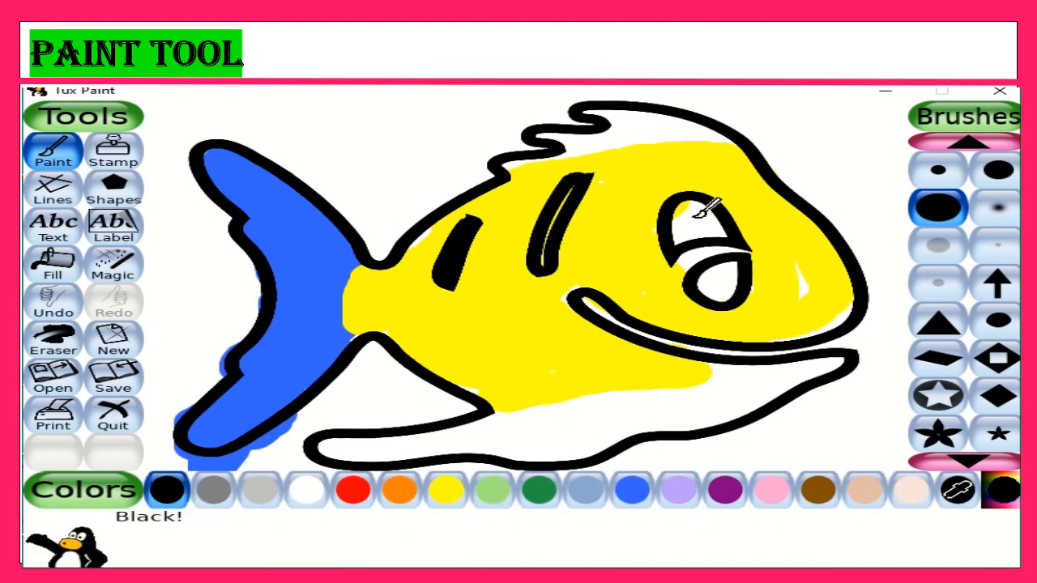
pyautogui.moveTo(702, 212)
pyautogui.mouseDown()
pyautogui.moveTo(718, 201)
pyautogui.moveTo(689, 237)
pyautogui.moveTo(730, 231)
pyautogui.moveTo(721, 285)
pyautogui.mouseUp()
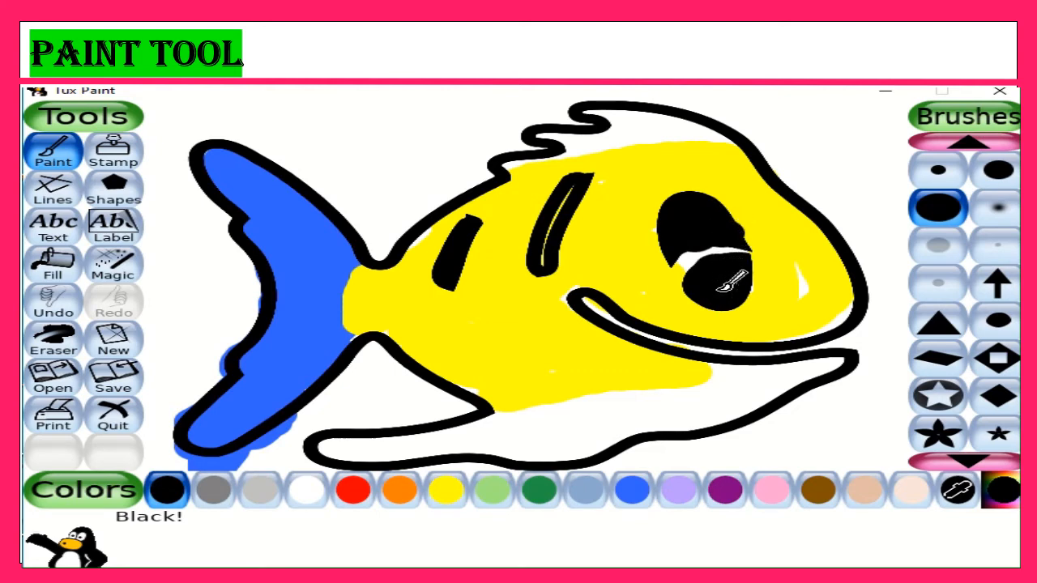
# Paint the fish's belly with its lower fin and the crest on its head red
pyautogui.click(363, 492)
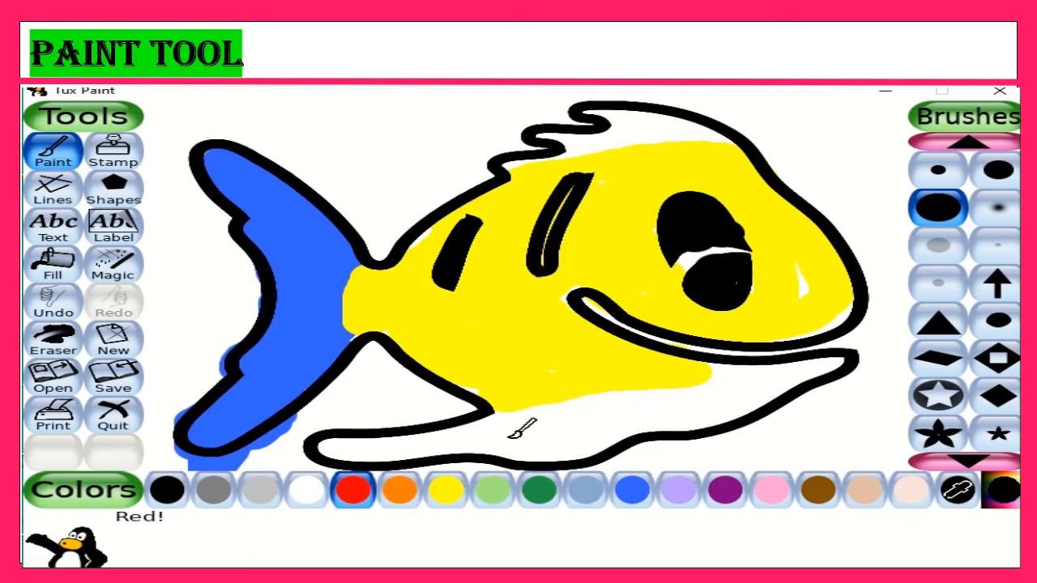
pyautogui.moveTo(512, 435)
pyautogui.mouseDown()
pyautogui.moveTo(834, 369)
pyautogui.moveTo(705, 380)
pyautogui.moveTo(675, 395)
pyautogui.moveTo(745, 396)
pyautogui.moveTo(715, 410)
pyautogui.moveTo(769, 398)
pyautogui.moveTo(574, 441)
pyautogui.moveTo(331, 445)
pyautogui.moveTo(645, 396)
pyautogui.moveTo(580, 439)
pyautogui.moveTo(593, 446)
pyautogui.moveTo(545, 452)
pyautogui.mouseUp()
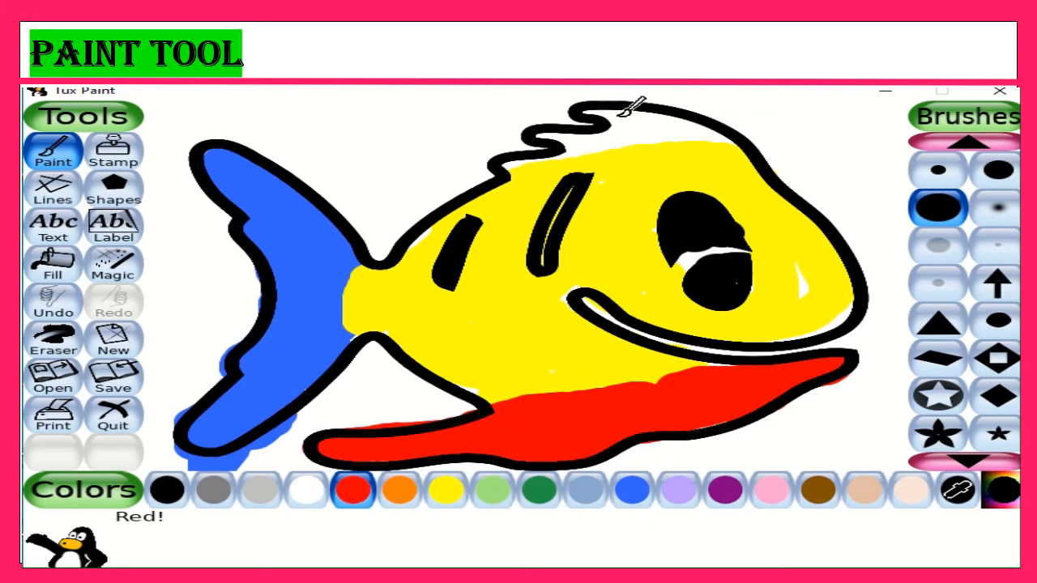
pyautogui.moveTo(622, 114)
pyautogui.mouseDown()
pyautogui.moveTo(714, 129)
pyautogui.moveTo(555, 128)
pyautogui.moveTo(598, 140)
pyautogui.moveTo(511, 166)
pyautogui.moveTo(658, 132)
pyautogui.moveTo(630, 106)
pyautogui.moveTo(609, 104)
pyautogui.moveTo(688, 131)
pyautogui.mouseUp()
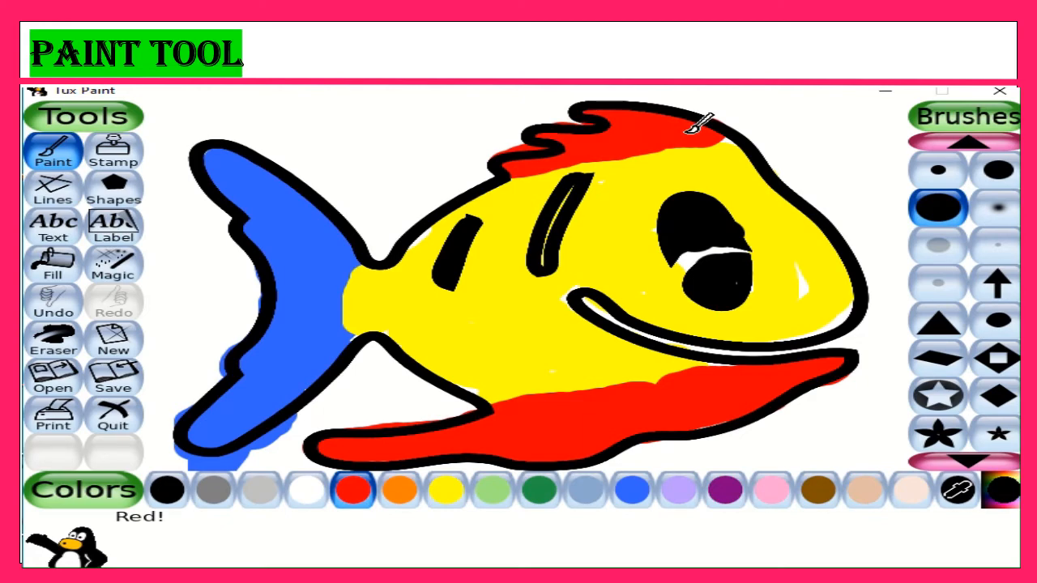
pyautogui.click(446, 491)
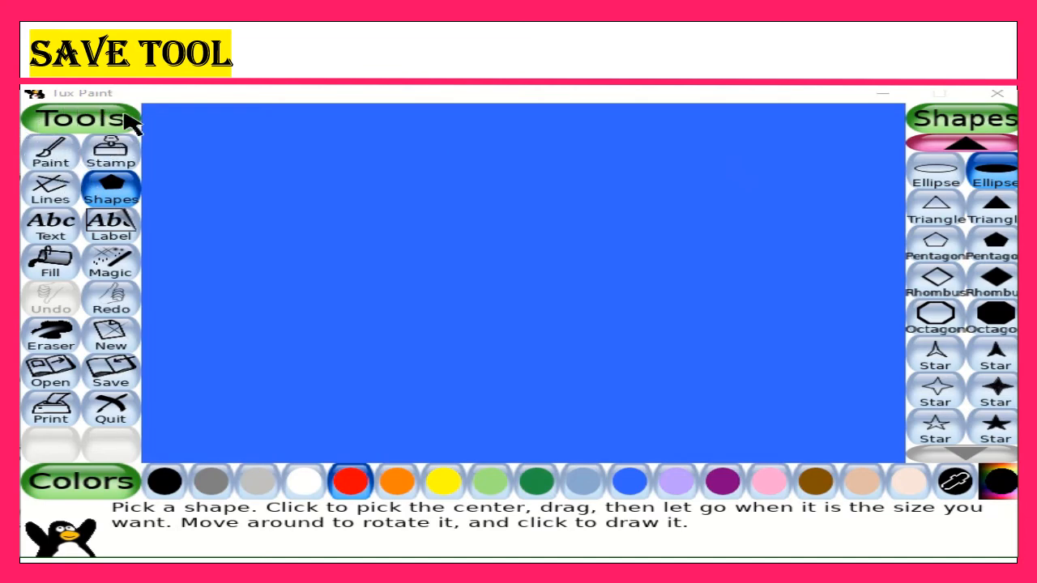
# Draw a large filled yellow ellipse in the upper-left part of the blue canvas as a face
pyautogui.click(126, 207)
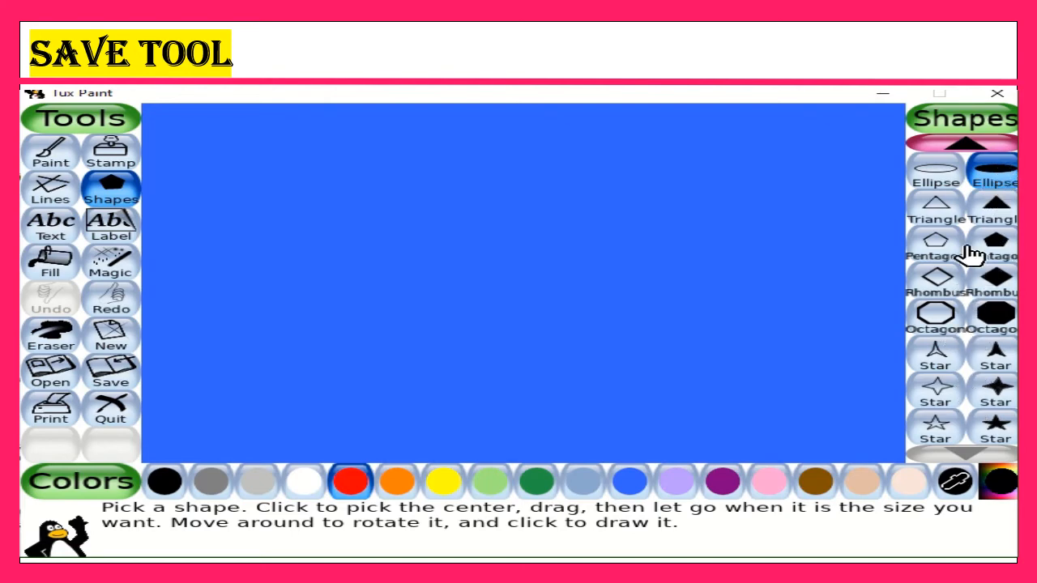
pyautogui.click(1000, 176)
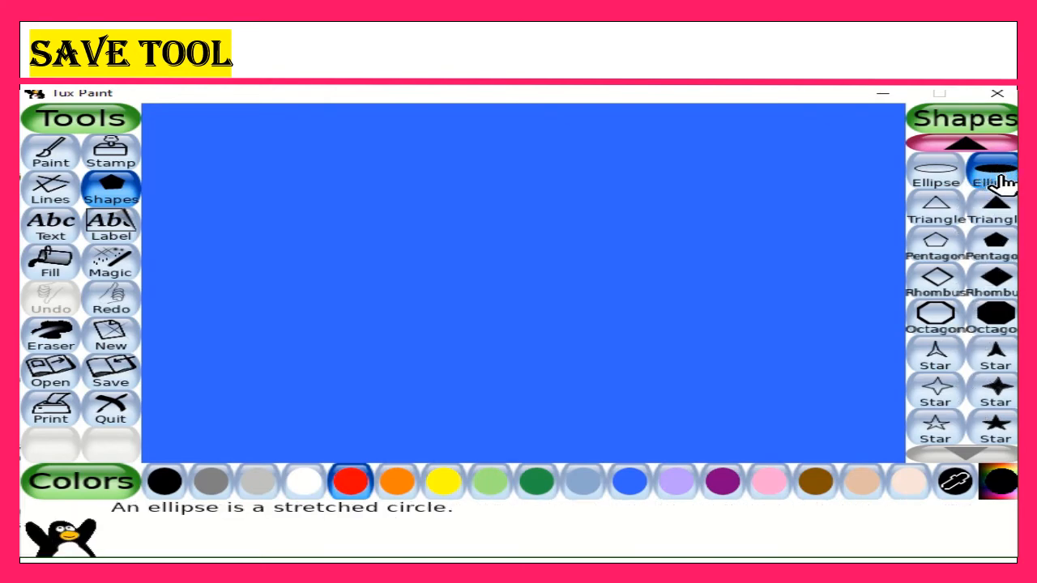
pyautogui.click(444, 485)
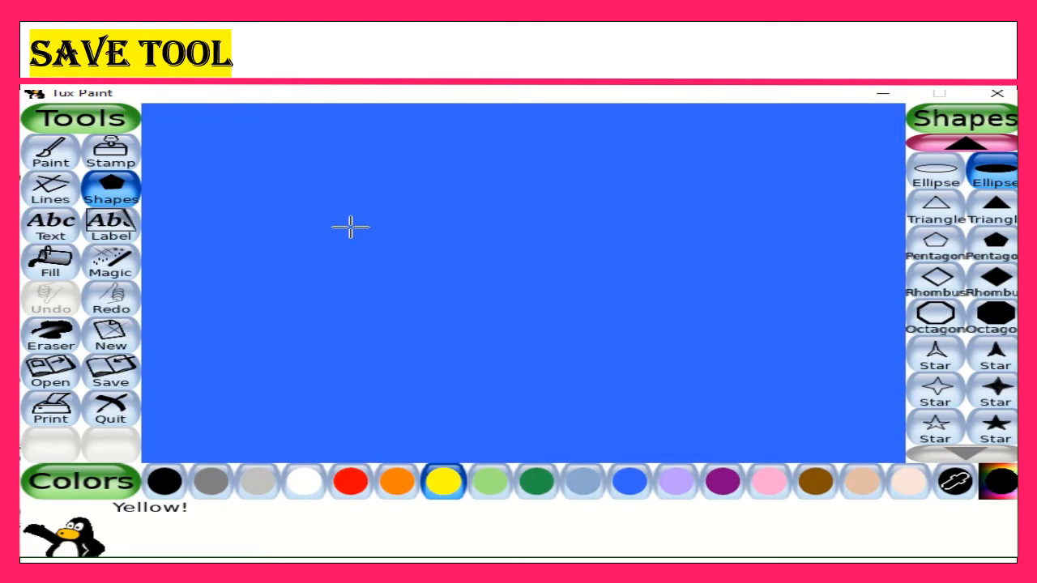
pyautogui.moveTo(350, 227)
pyautogui.mouseDown()
pyautogui.moveTo(461, 261)
pyautogui.moveTo(486, 304)
pyautogui.mouseUp()
pyautogui.click(485, 227)
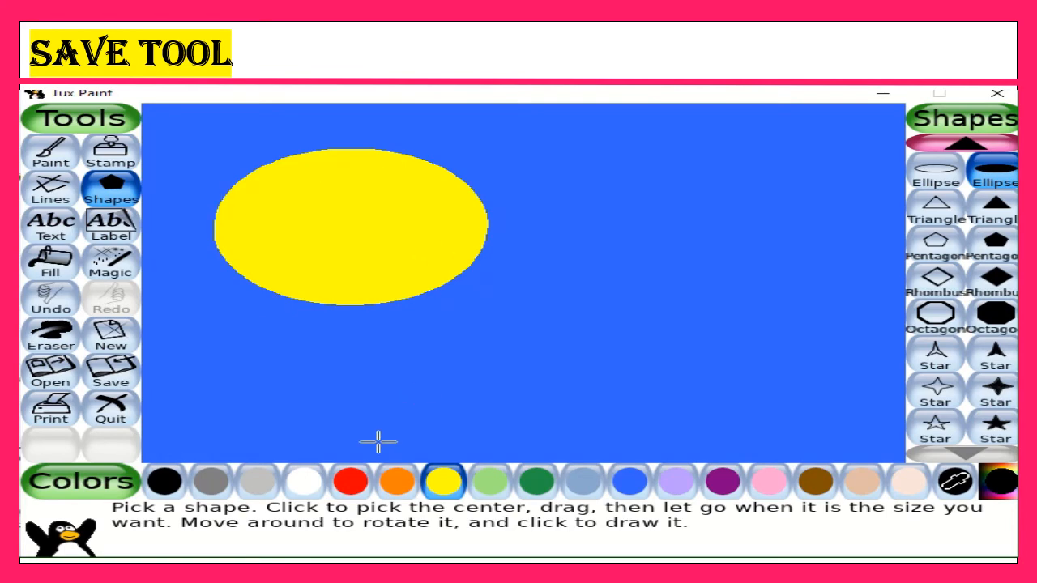
# Paint two red round eyes on the yellow face with the largest solid round brush
pyautogui.click(359, 483)
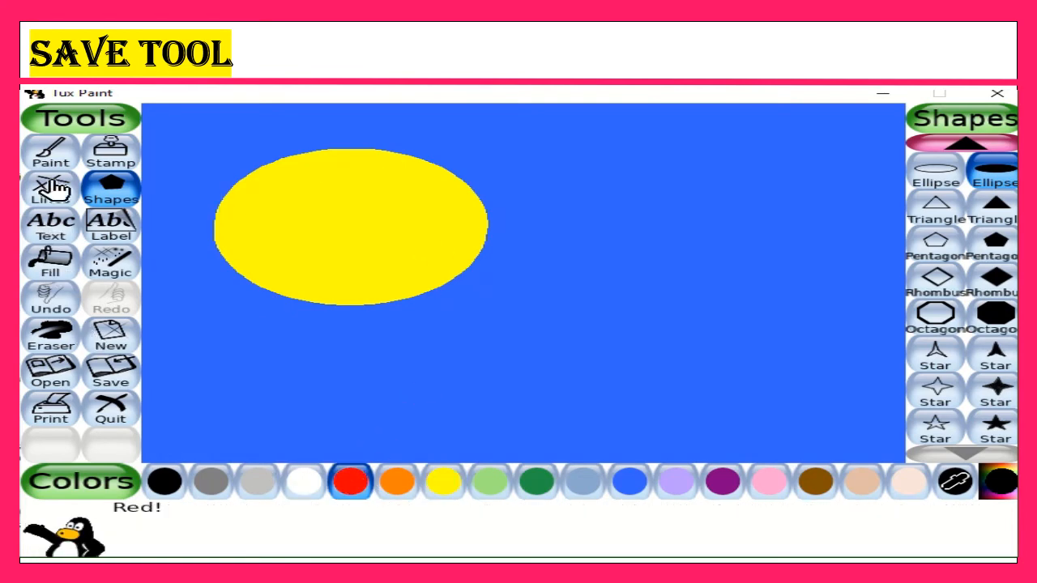
pyautogui.click(52, 152)
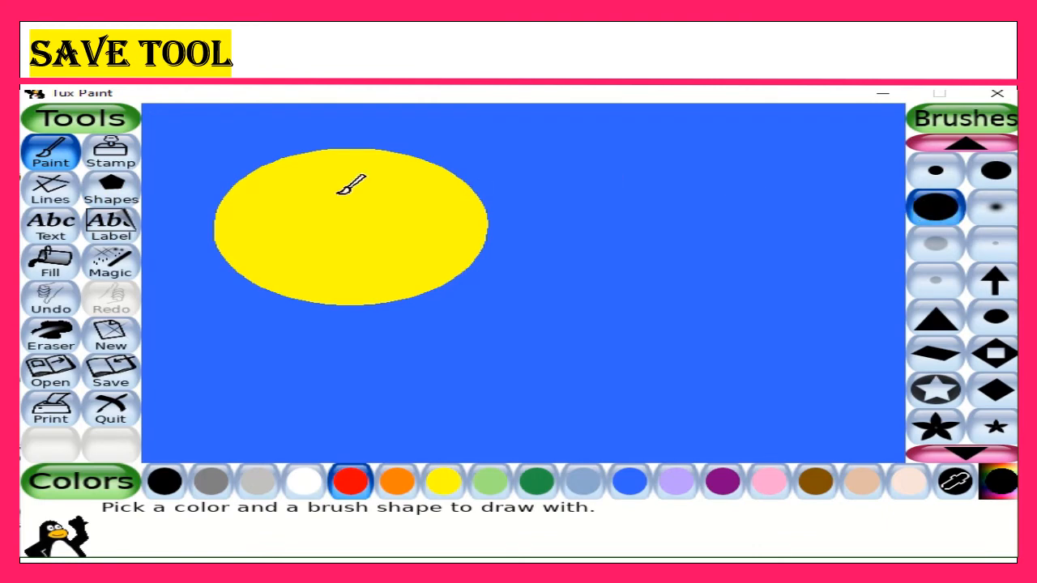
pyautogui.click(287, 196)
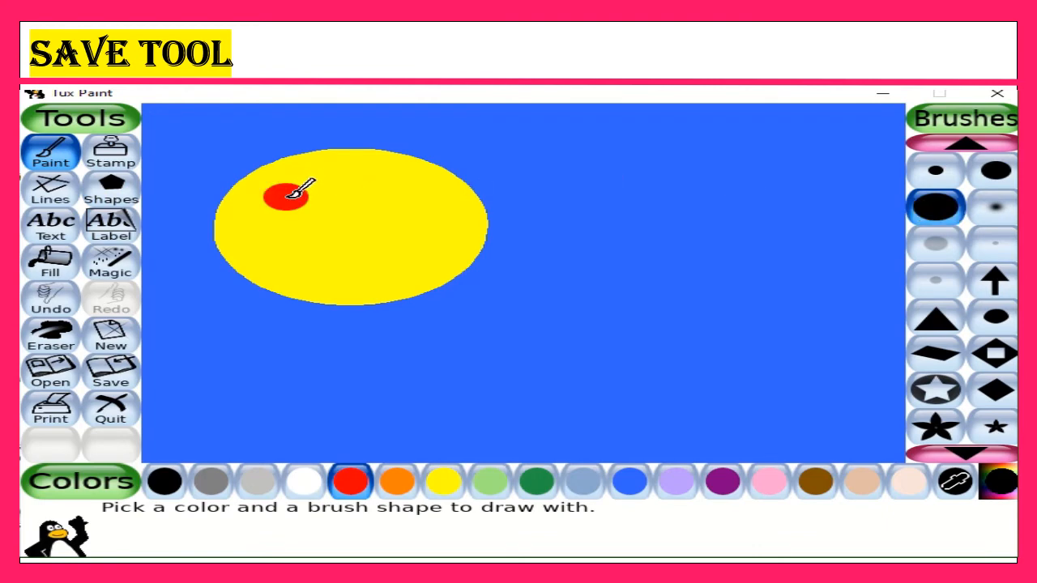
pyautogui.click(408, 195)
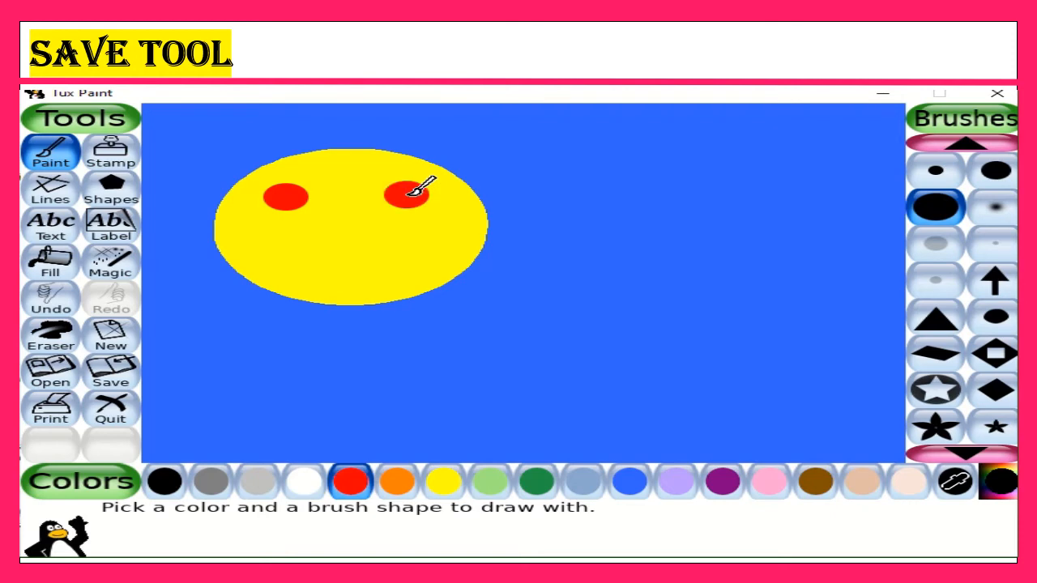
# Paint a red nose and a smiling mouth with the medium round brush, and save the drawing
pyautogui.click(995, 170)
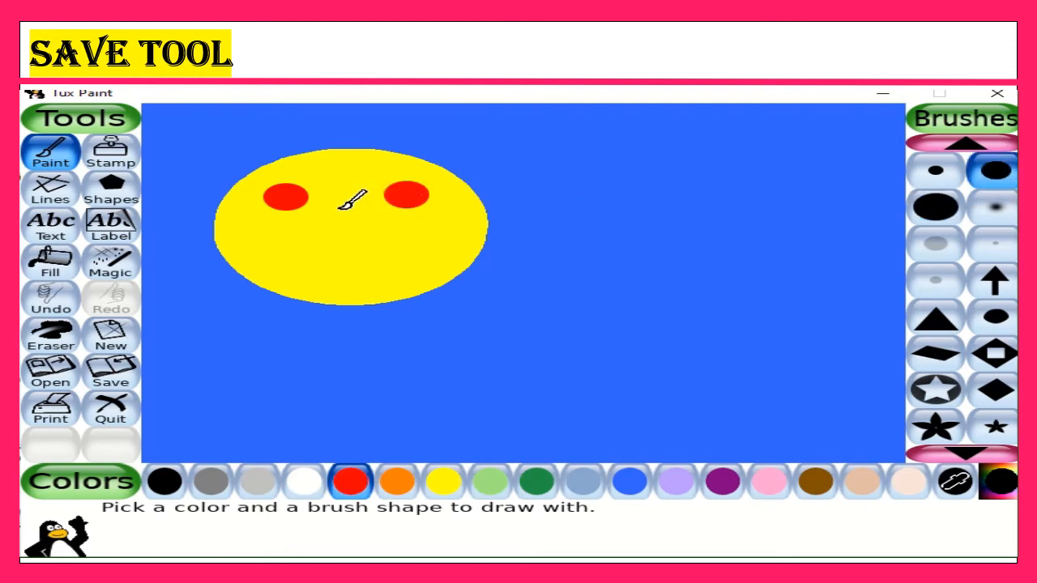
pyautogui.moveTo(346, 204)
pyautogui.mouseDown()
pyautogui.moveTo(357, 242)
pyautogui.moveTo(347, 213)
pyautogui.mouseUp()
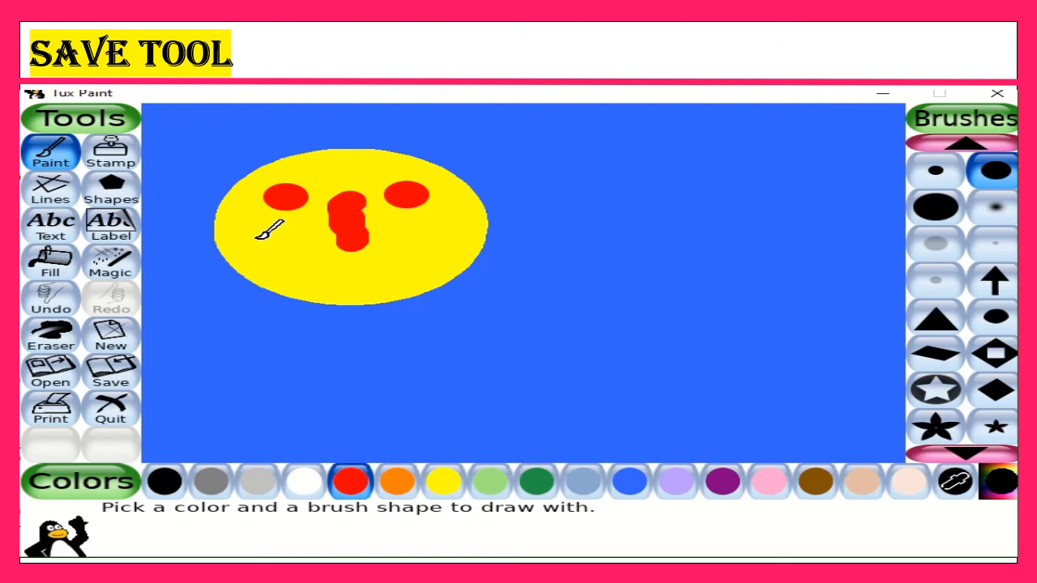
pyautogui.moveTo(243, 237)
pyautogui.mouseDown()
pyautogui.moveTo(342, 272)
pyautogui.moveTo(402, 265)
pyautogui.moveTo(461, 221)
pyautogui.mouseUp()
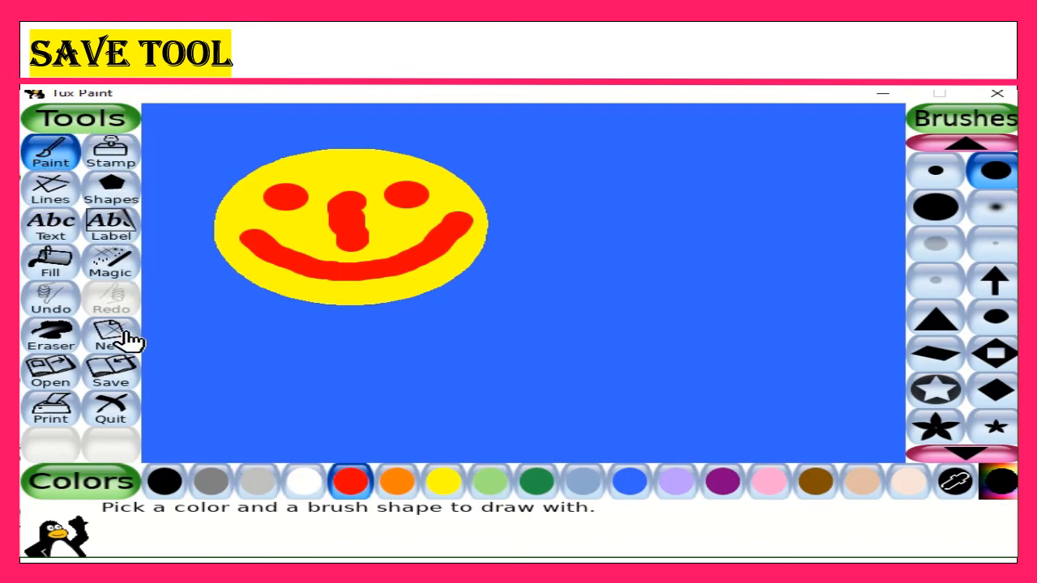
pyautogui.click(114, 384)
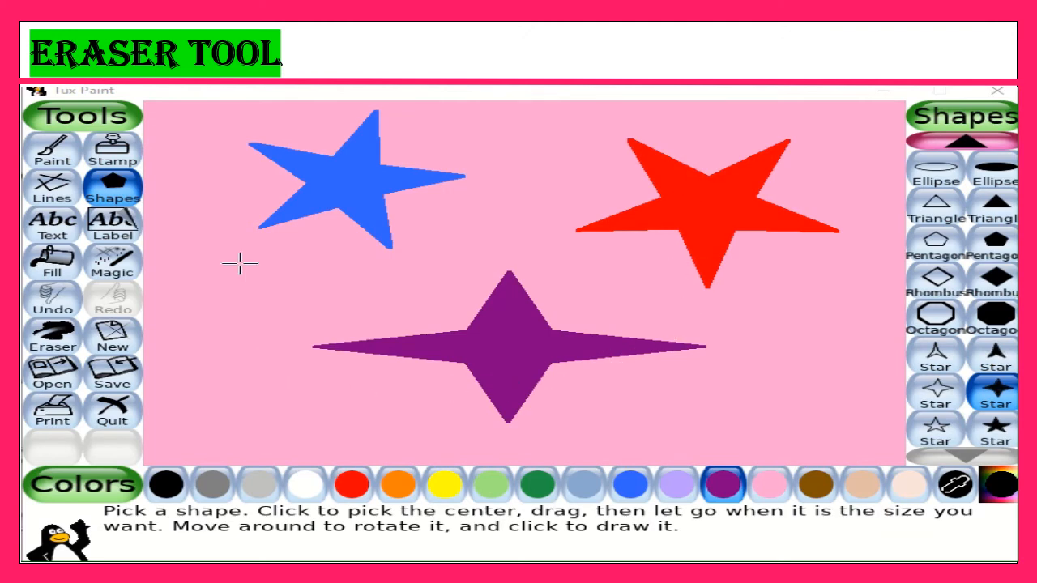
# Erase the red star, most of the purple star and the blue star's right-hand tips with the largest round eraser
pyautogui.click(70, 350)
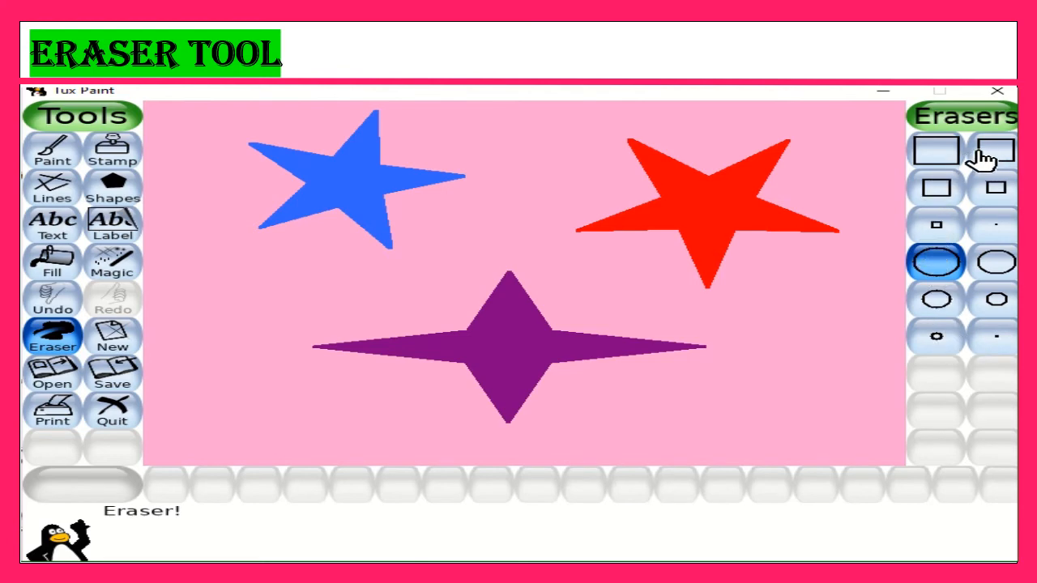
pyautogui.click(995, 227)
pyautogui.click(997, 260)
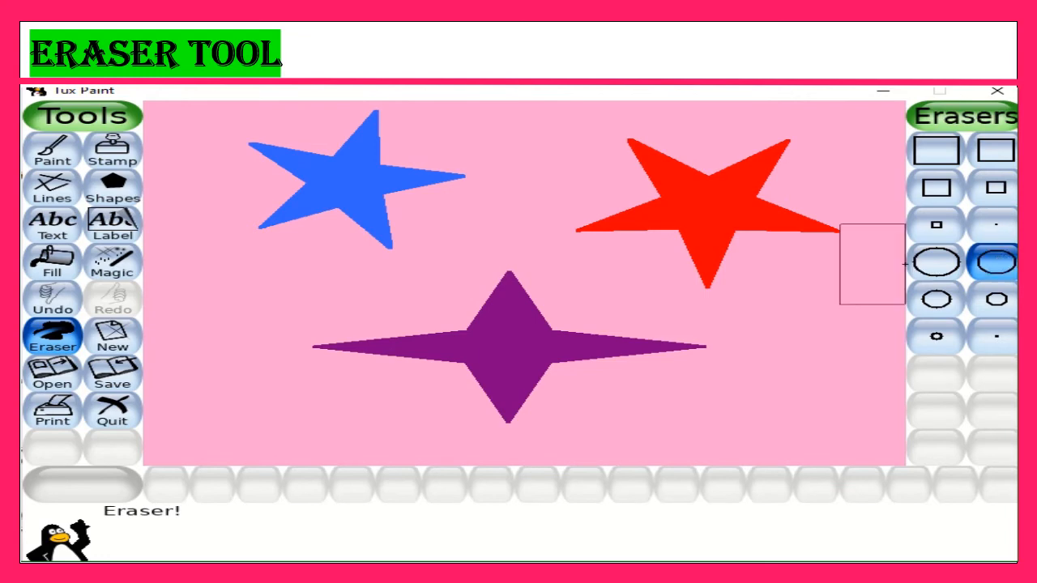
pyautogui.click(924, 269)
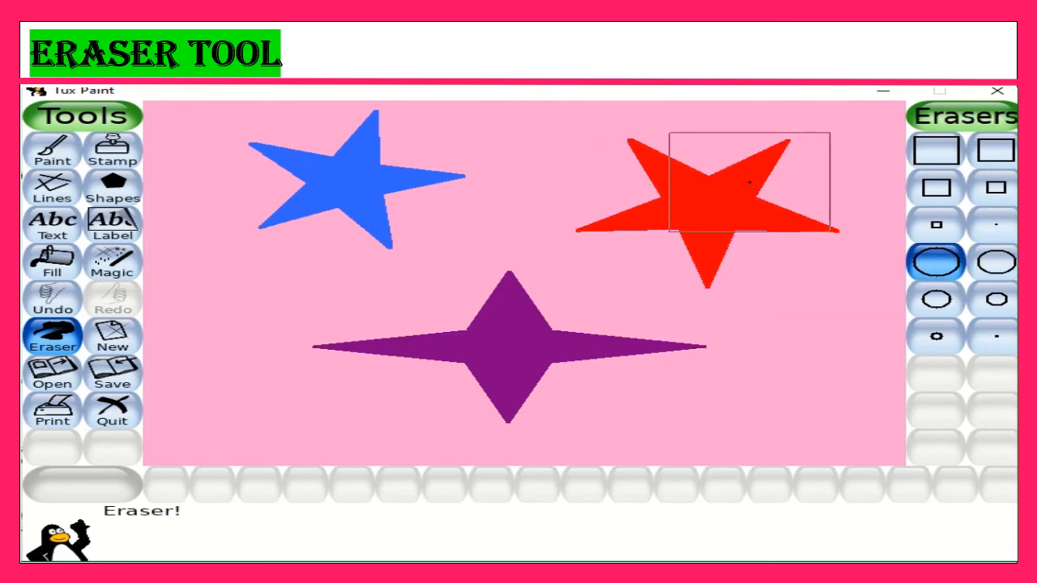
pyautogui.moveTo(750, 182); pyautogui.dragTo(660, 190)
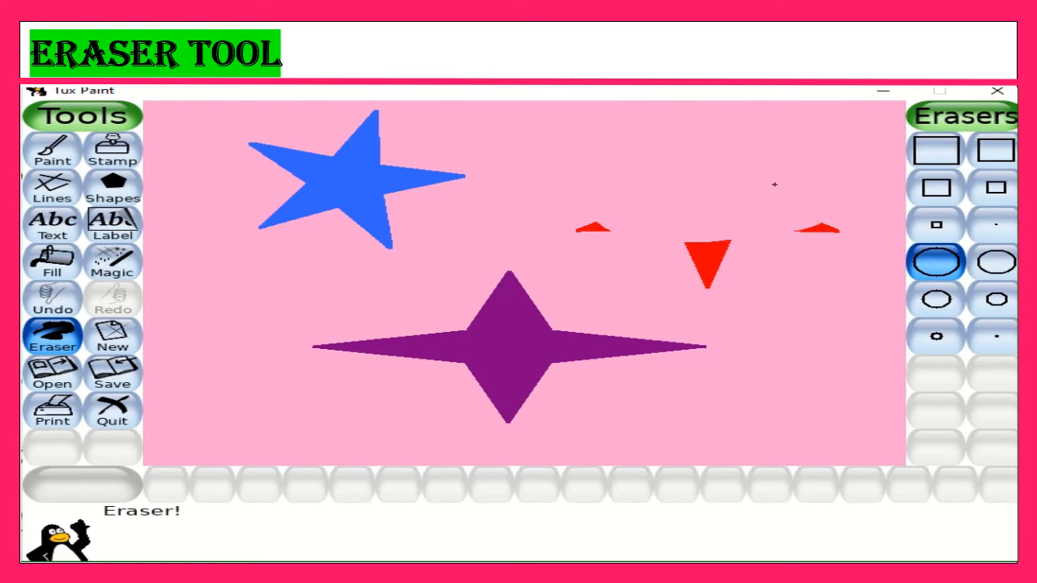
pyautogui.moveTo(800, 233); pyautogui.dragTo(760, 251)
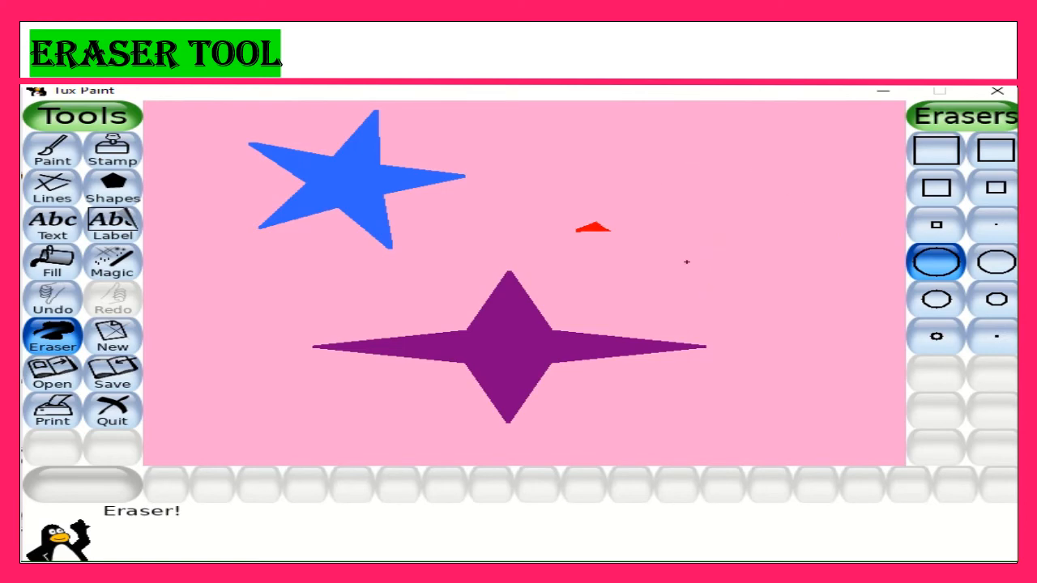
pyautogui.moveTo(510, 260)
pyautogui.mouseDown()
pyautogui.moveTo(530, 292)
pyautogui.moveTo(638, 307)
pyautogui.moveTo(634, 332)
pyautogui.moveTo(582, 404)
pyautogui.moveTo(510, 410)
pyautogui.moveTo(530, 369)
pyautogui.moveTo(509, 368)
pyautogui.moveTo(494, 336)
pyautogui.mouseUp()
pyautogui.moveTo(480, 276)
pyautogui.mouseDown()
pyautogui.moveTo(447, 230)
pyautogui.moveTo(450, 210)
pyautogui.moveTo(471, 193)
pyautogui.mouseUp()
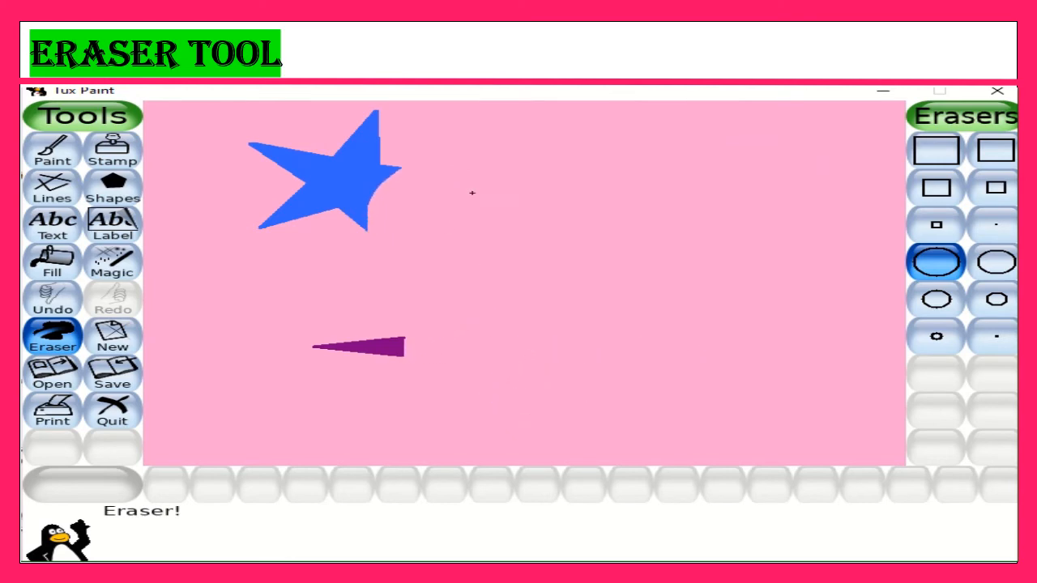